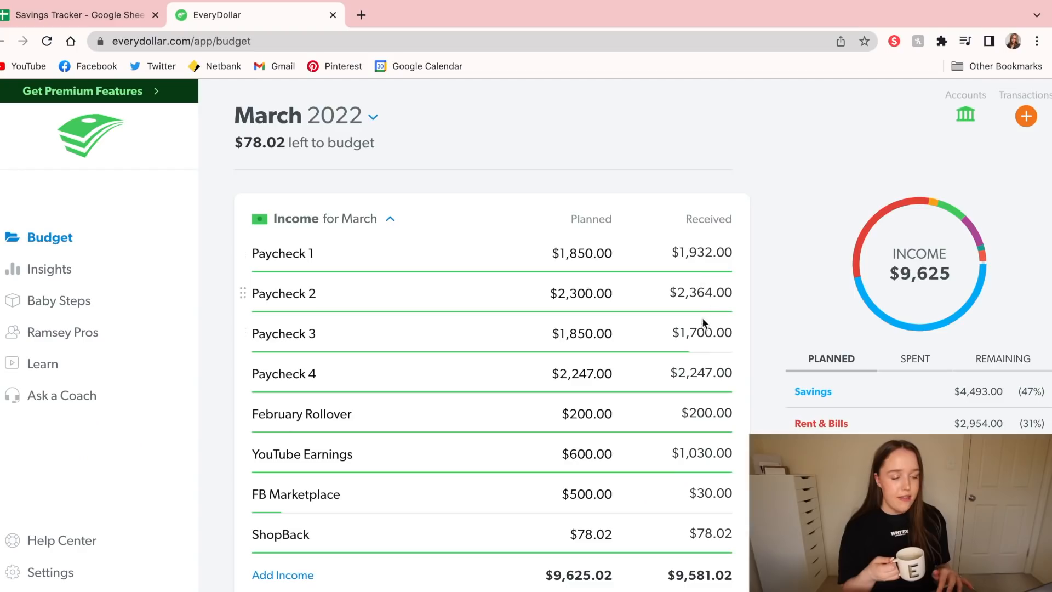
Review the March 2022 budget's planned and received income, plus planned and spent amounts for Savings and Rent & Bills
{"action": "scroll", "coordinate": [698, 362], "scroll_direction": "down", "scroll_amount": 3}
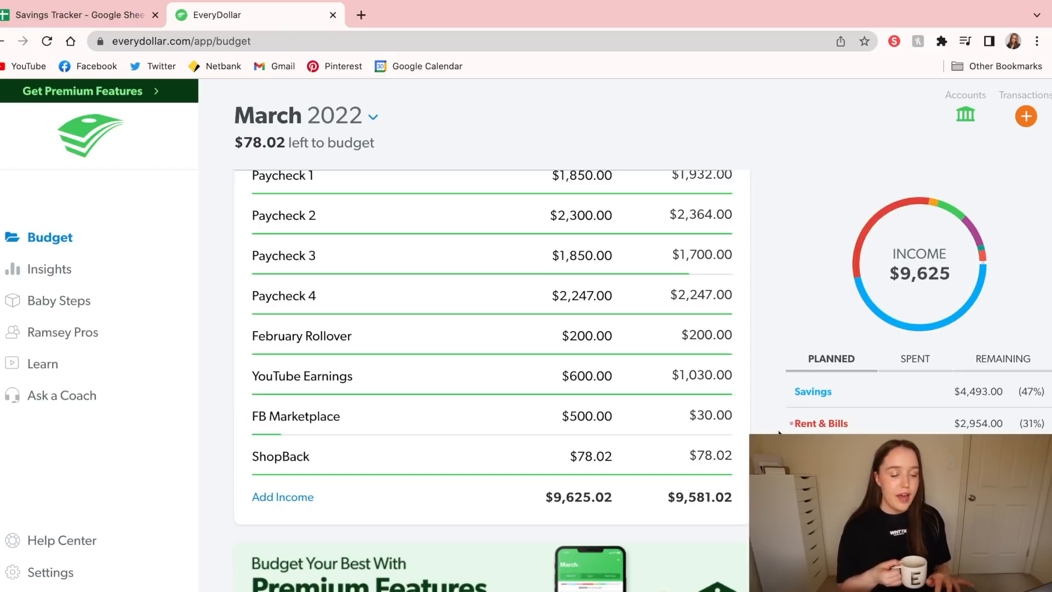
{"action": "scroll", "coordinate": [779, 432], "scroll_direction": "down", "scroll_amount": 2}
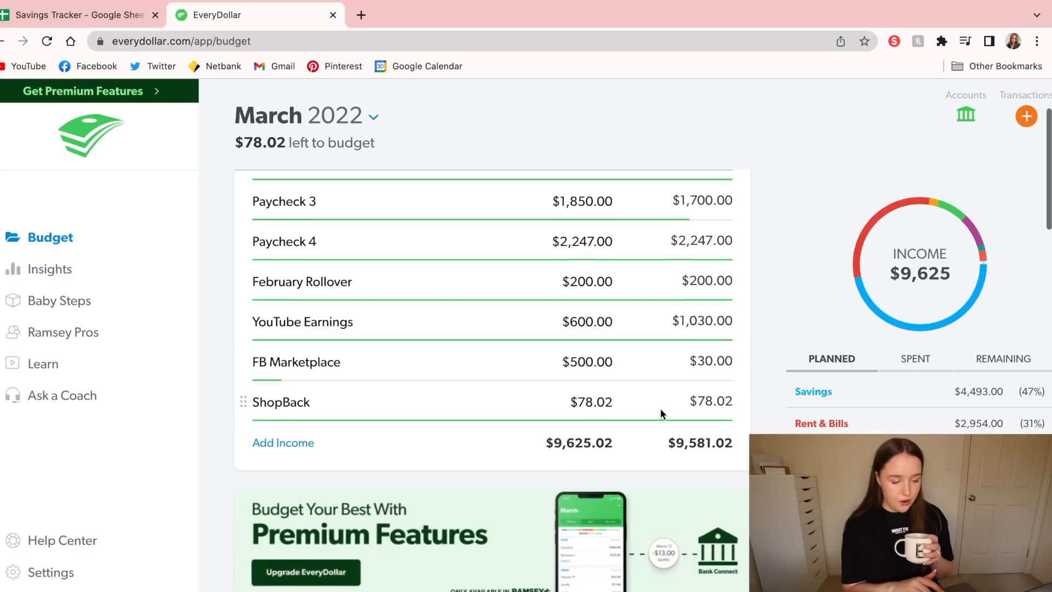
{"action": "scroll", "coordinate": [661, 412], "scroll_direction": "down", "scroll_amount": 2}
{"action": "scroll", "coordinate": [661, 411], "scroll_direction": "down", "scroll_amount": 4}
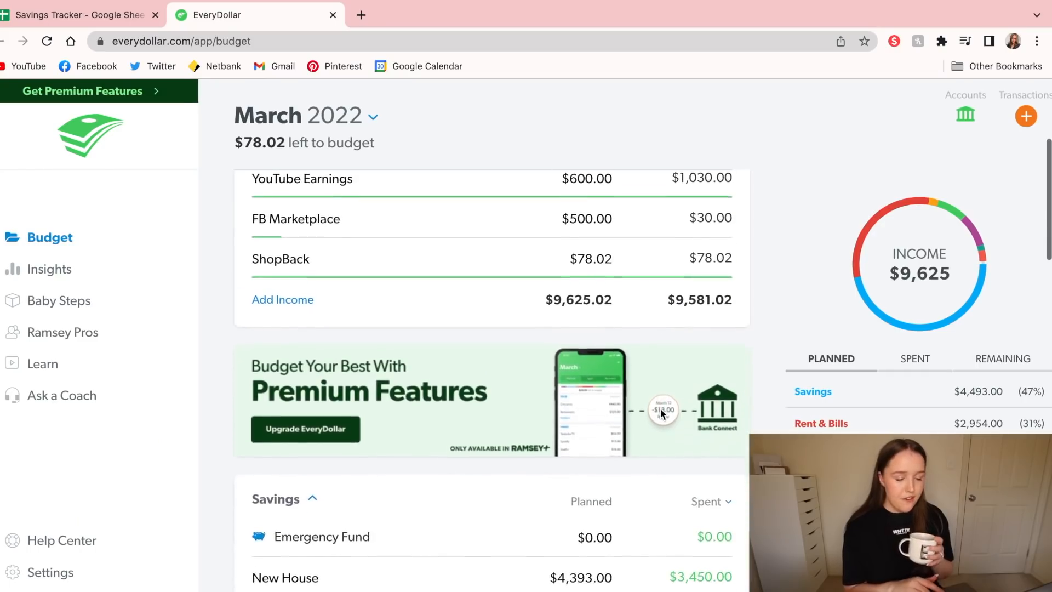
{"action": "scroll", "coordinate": [661, 412], "scroll_direction": "down", "scroll_amount": 1}
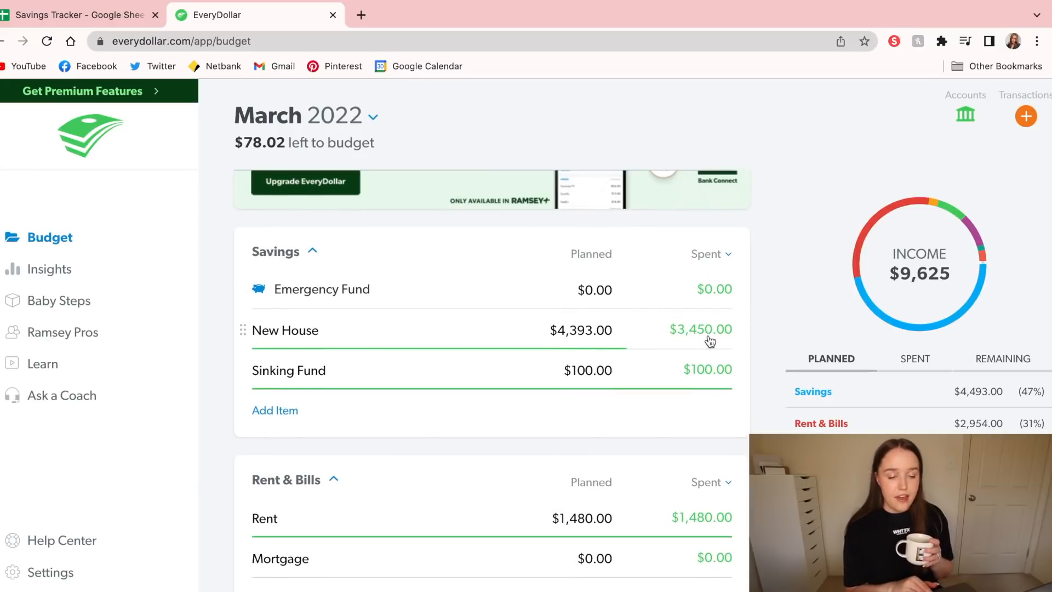
{"action": "scroll", "coordinate": [752, 347], "scroll_direction": "down", "scroll_amount": 1}
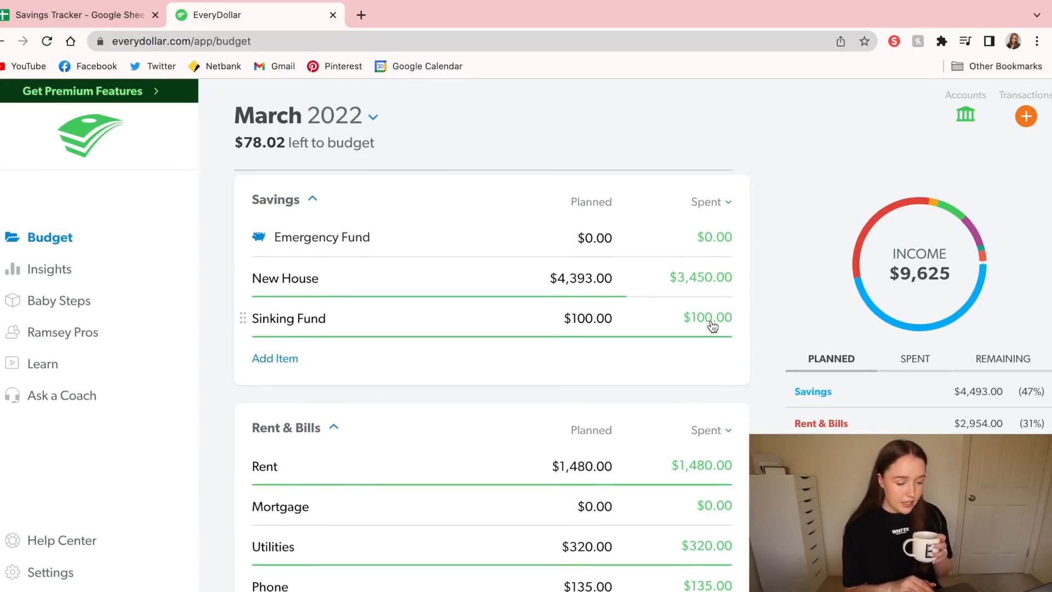
{"action": "scroll", "coordinate": [713, 325], "scroll_direction": "down", "scroll_amount": 2}
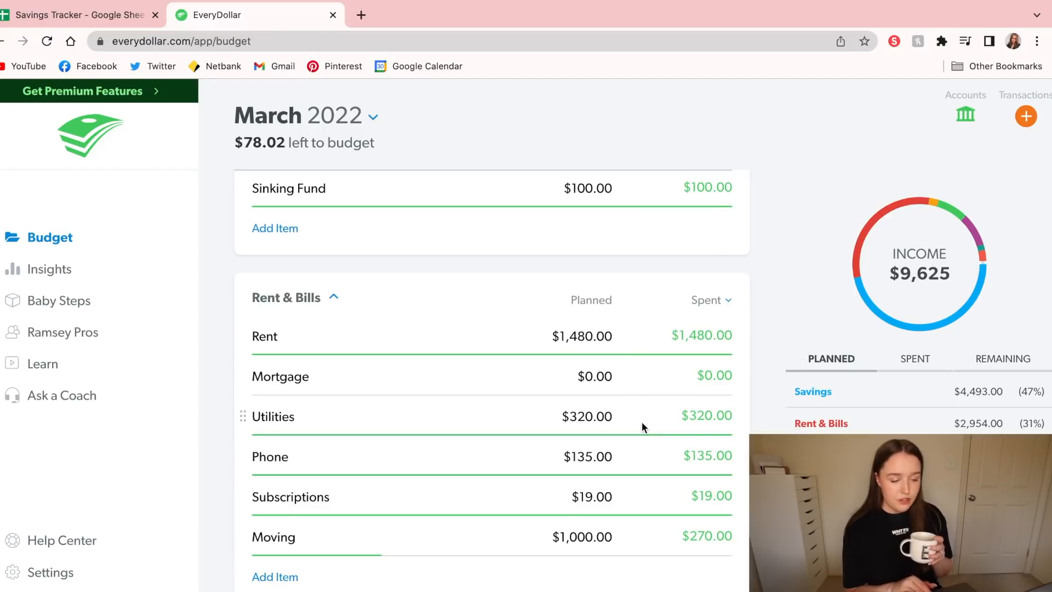
{"action": "scroll", "coordinate": [640, 426], "scroll_direction": "down", "scroll_amount": 2}
{"action": "scroll", "coordinate": [697, 500], "scroll_direction": "down", "scroll_amount": 2}
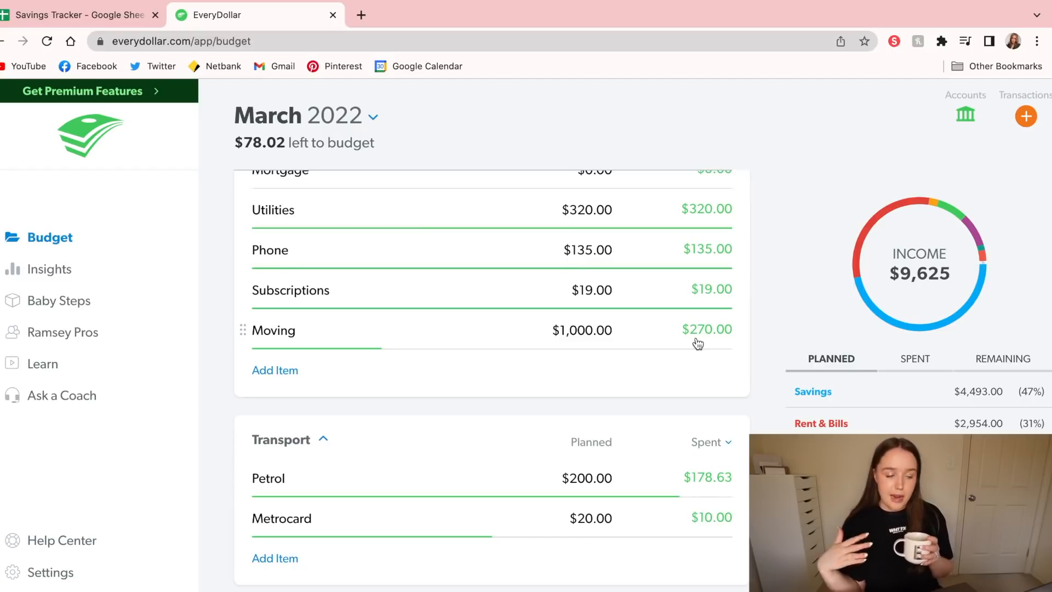
Compare planned and spent amounts in the Transport, Food and Lifestyle groups of the March budget, including the Petrol item
{"action": "scroll", "coordinate": [697, 344], "scroll_direction": "down", "scroll_amount": 1}
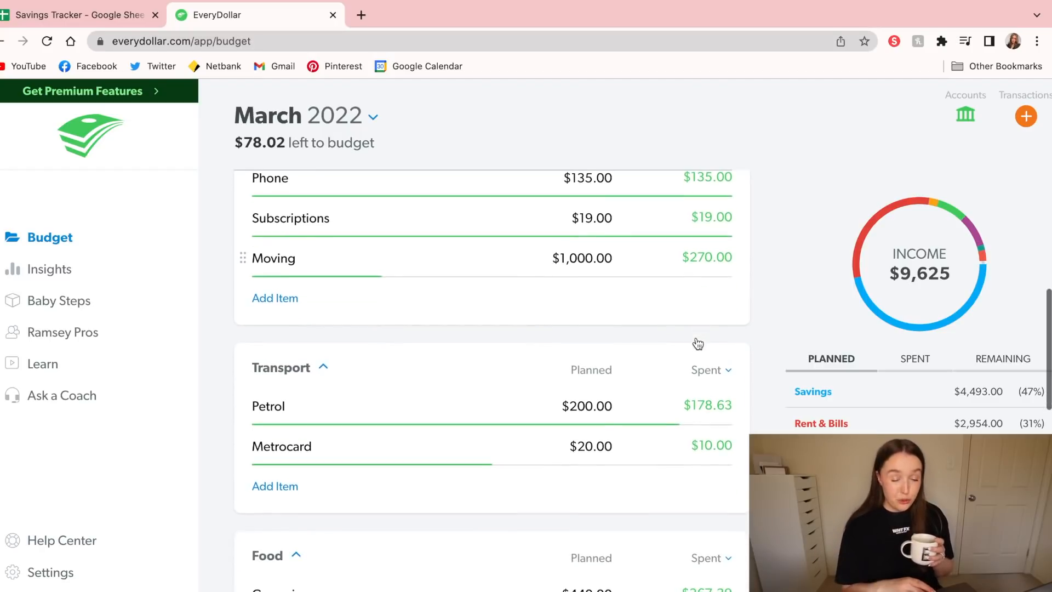
{"action": "left_click", "coordinate": [702, 414]}
{"action": "left_click", "coordinate": [675, 404]}
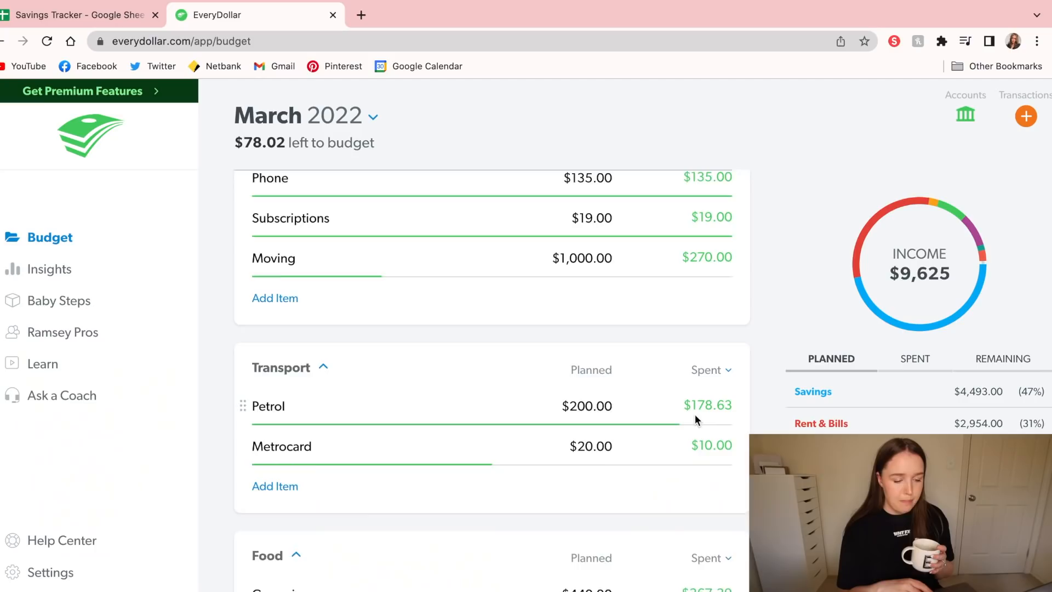
{"action": "scroll", "coordinate": [695, 419], "scroll_direction": "down", "scroll_amount": 2}
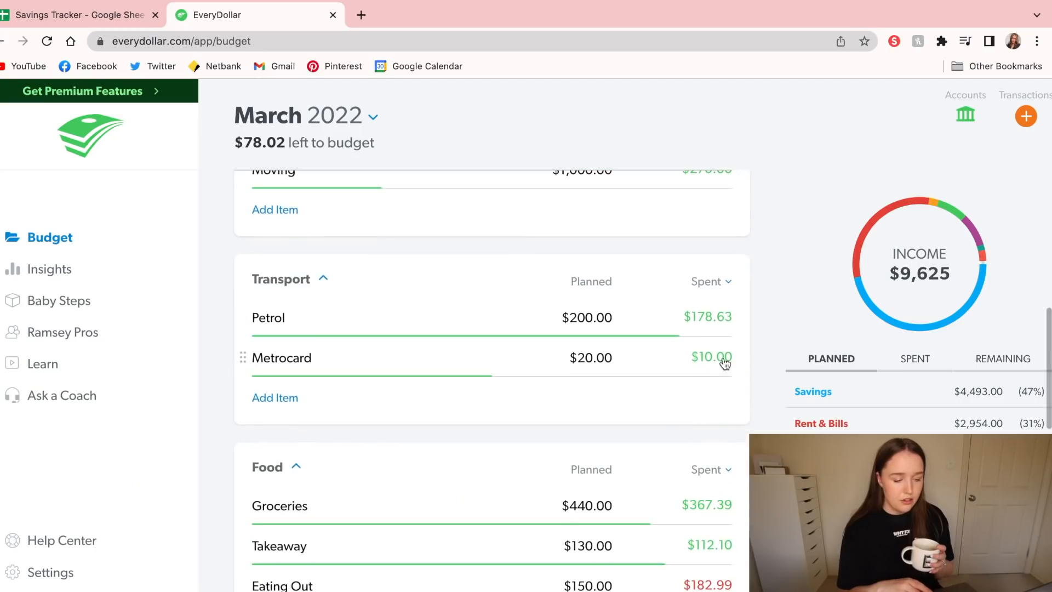
{"action": "scroll", "coordinate": [725, 362], "scroll_direction": "down", "scroll_amount": 2}
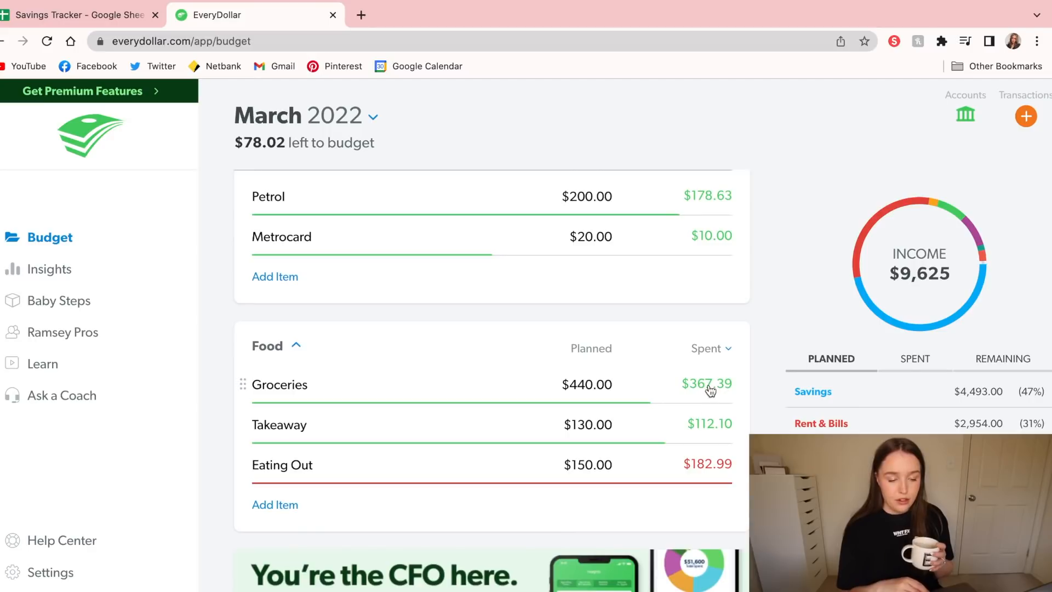
{"action": "scroll", "coordinate": [747, 384], "scroll_direction": "down", "scroll_amount": 2}
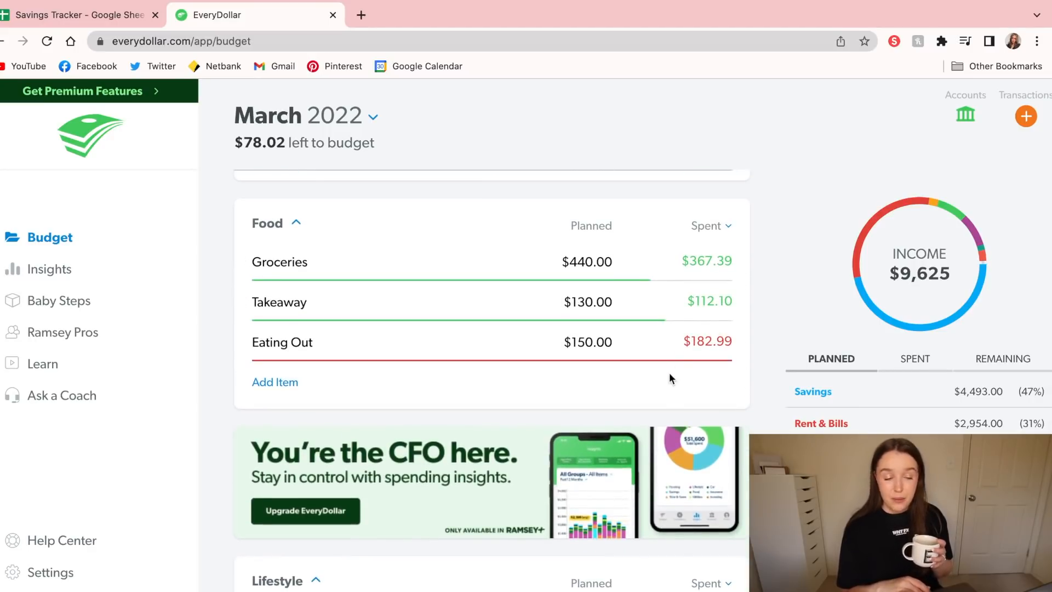
{"action": "scroll", "coordinate": [669, 343], "scroll_direction": "down", "scroll_amount": 3}
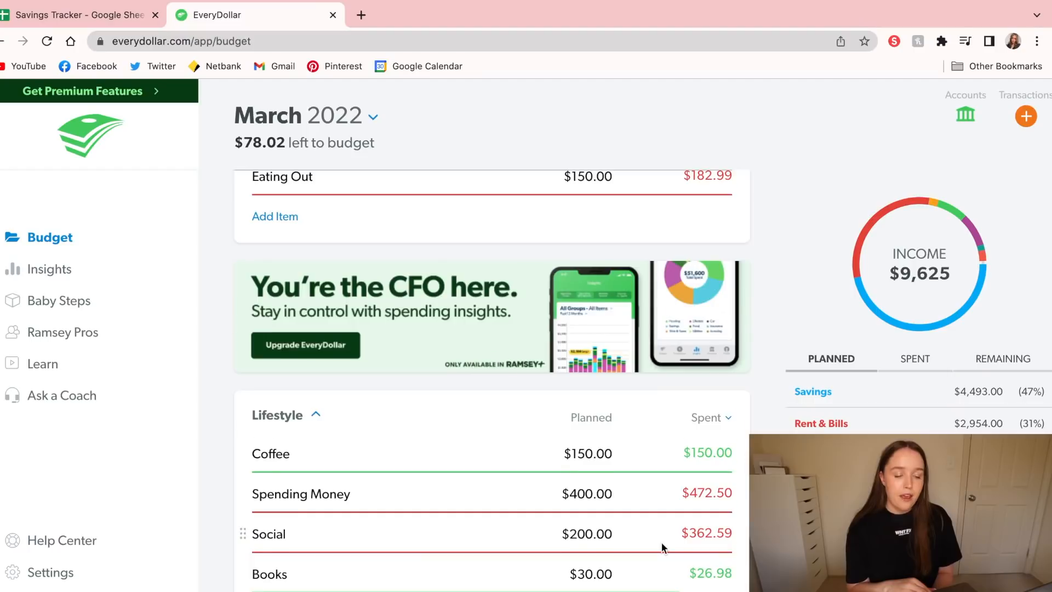
{"action": "scroll", "coordinate": [663, 546], "scroll_direction": "down", "scroll_amount": 2}
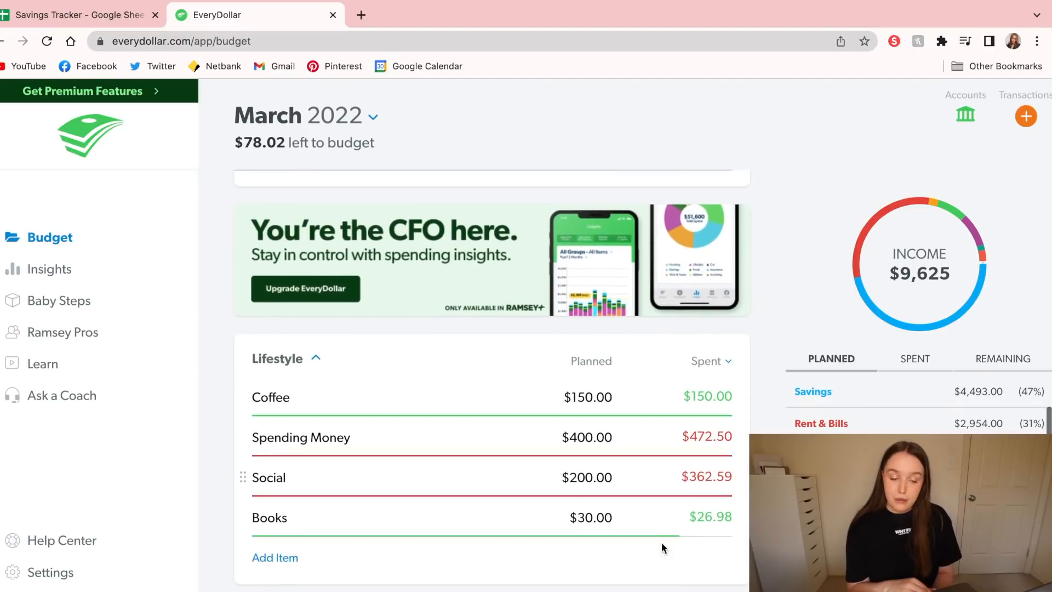
{"action": "scroll", "coordinate": [663, 544], "scroll_direction": "down", "scroll_amount": 1}
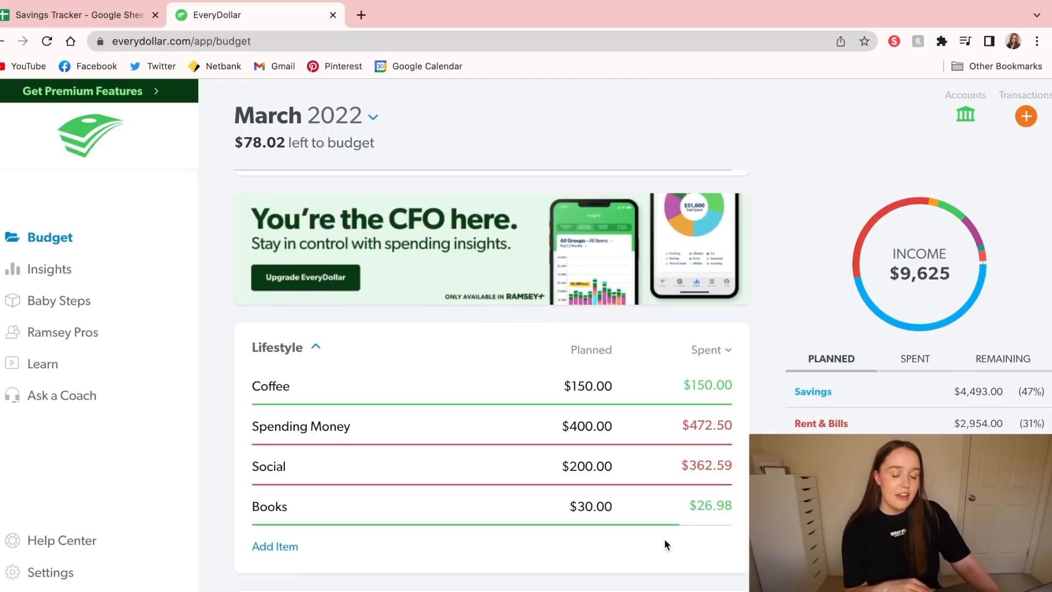
{"action": "scroll", "coordinate": [726, 512], "scroll_direction": "down", "scroll_amount": 3}
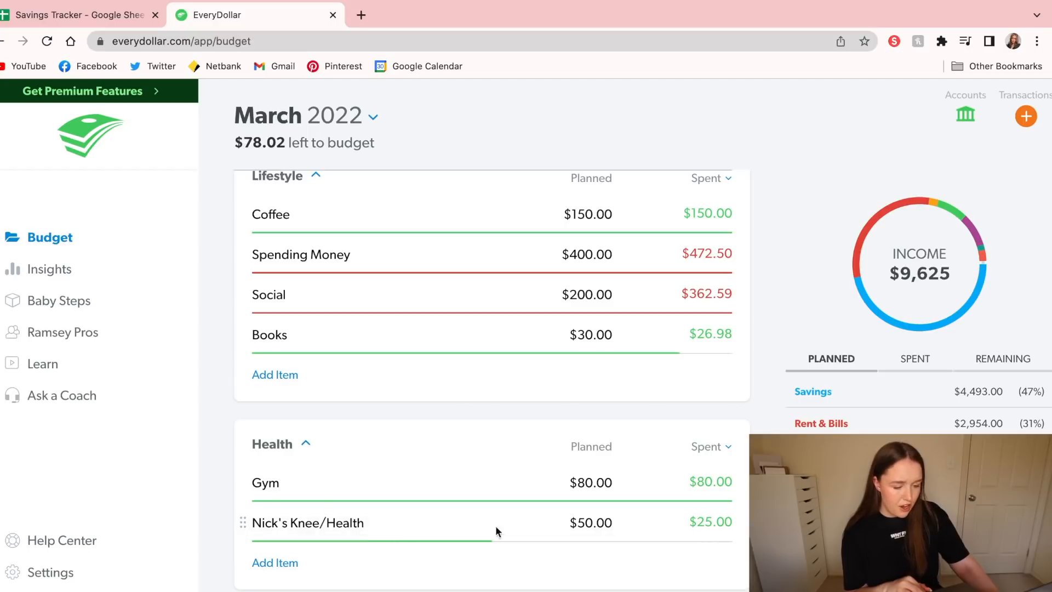
Inspect the details of the knee/health item in the Health group, close them, and return to the income section
{"action": "left_click", "coordinate": [723, 521]}
{"action": "left_click", "coordinate": [722, 520]}
{"action": "left_click", "coordinate": [659, 519]}
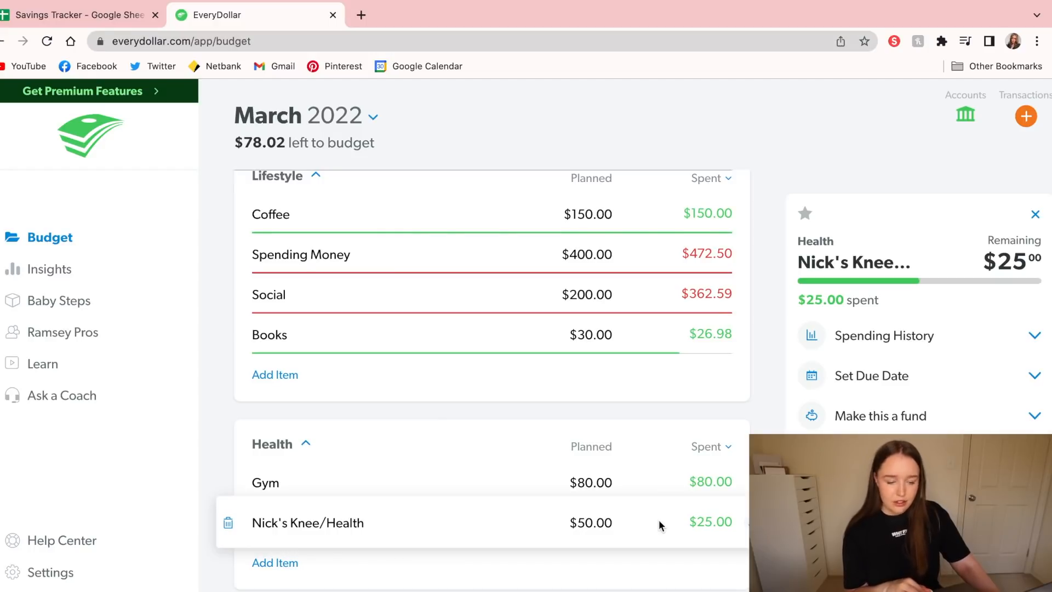
{"action": "left_click", "coordinate": [773, 425]}
{"action": "scroll", "coordinate": [772, 425], "scroll_direction": "down", "scroll_amount": 3}
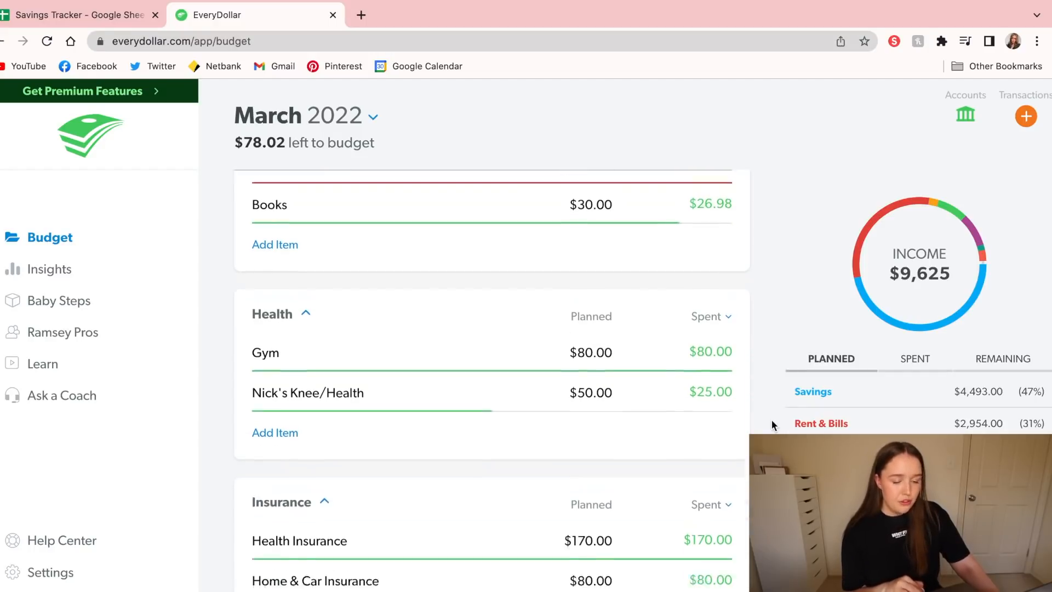
{"action": "scroll", "coordinate": [772, 425], "scroll_direction": "up", "scroll_amount": 15}
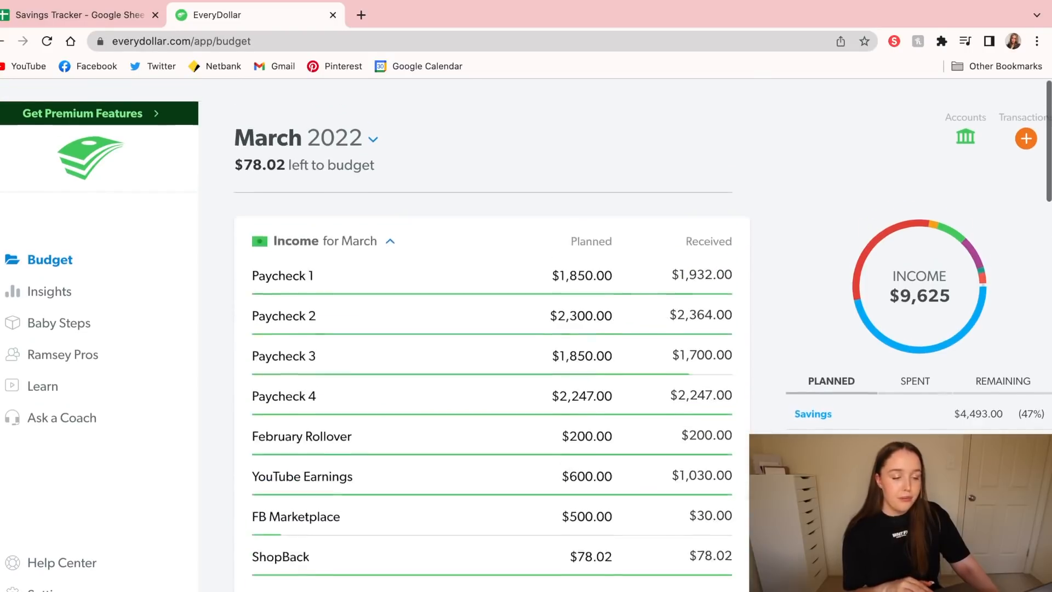
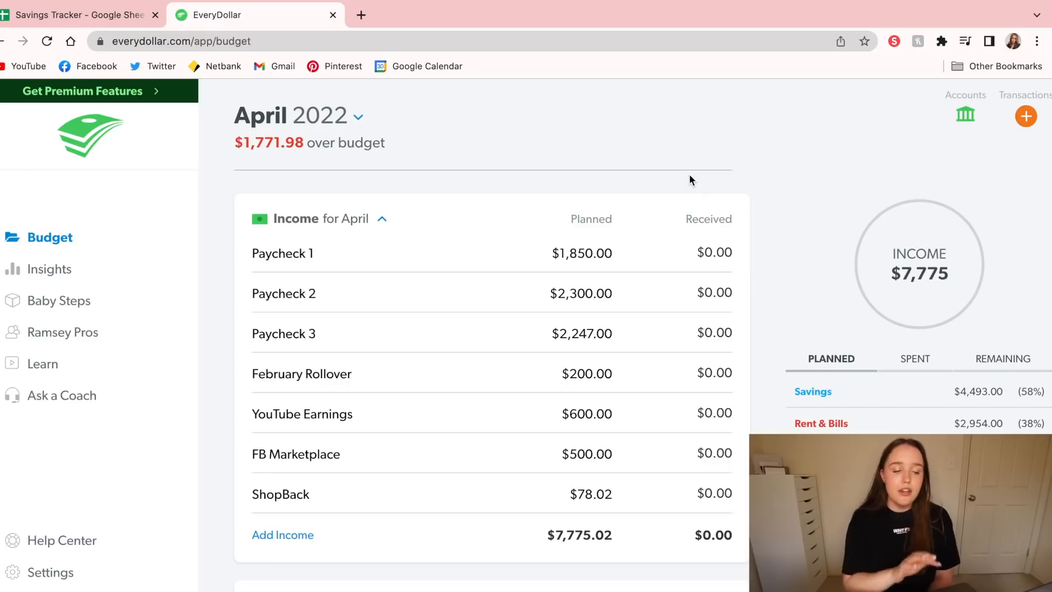
Set the planned amount for Paycheck 1 in the April income to $2,500.00
{"action": "left_click", "coordinate": [587, 249]}
{"action": "type", "text": "2500.00"}
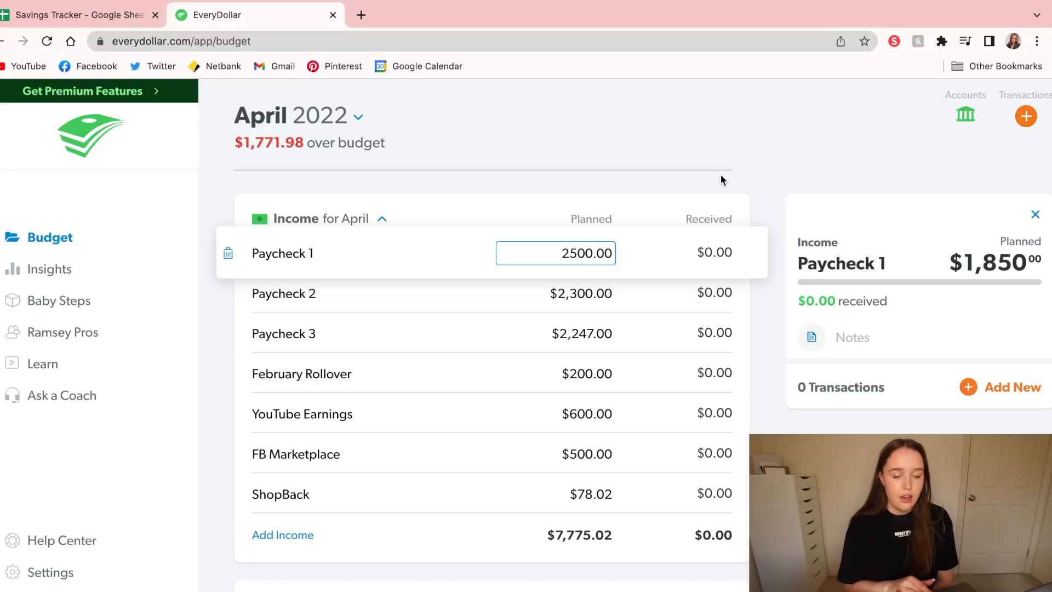
{"action": "key", "text": "Return"}
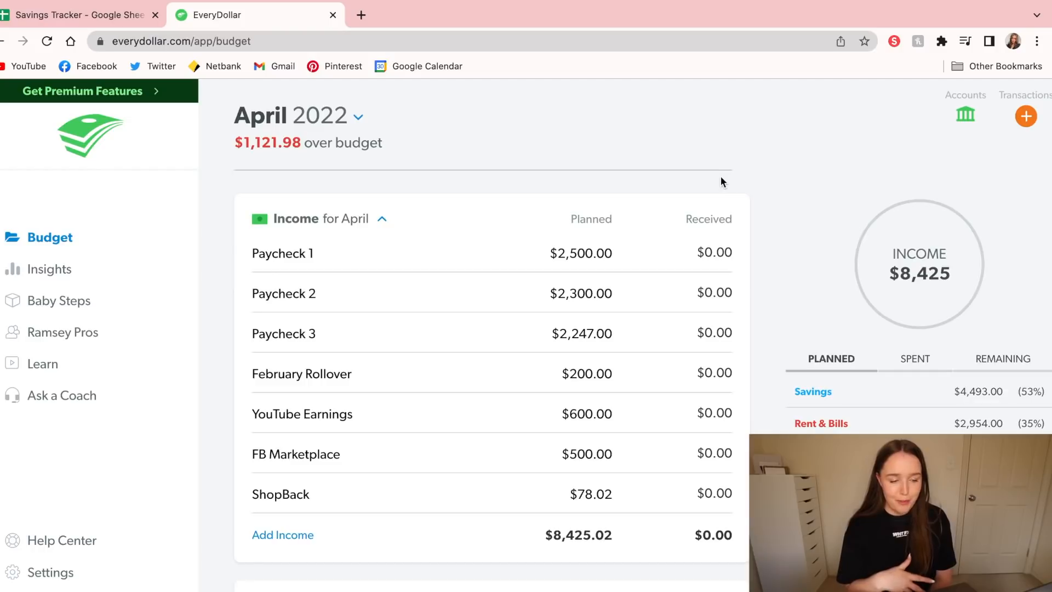
Set the planned amount for Paycheck 2 in the April income to $2,247.00
{"action": "left_click", "coordinate": [595, 286]}
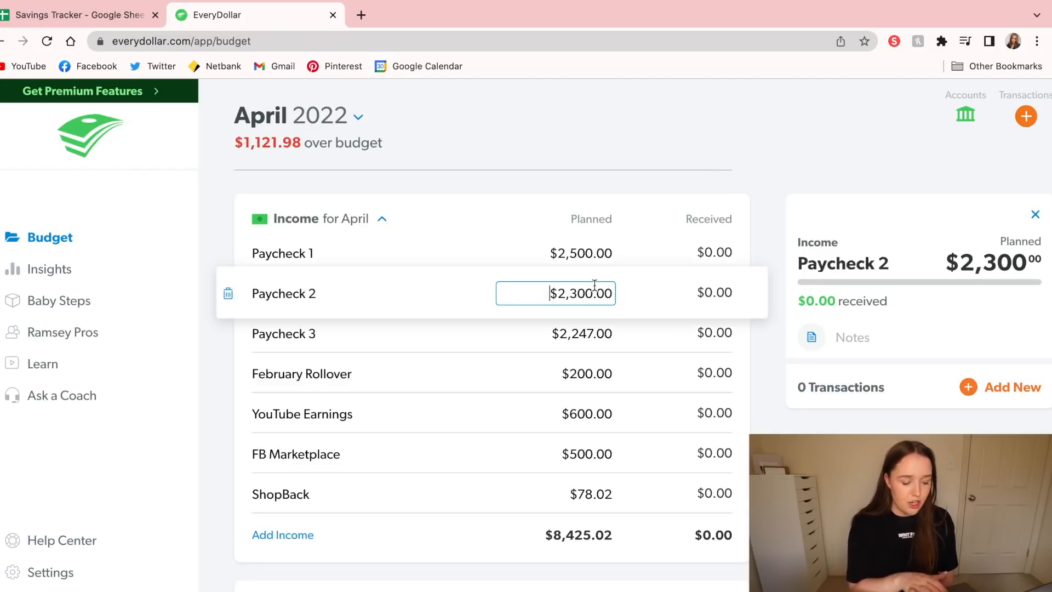
{"action": "double_click", "coordinate": [595, 285]}
{"action": "type", "text": "22"}
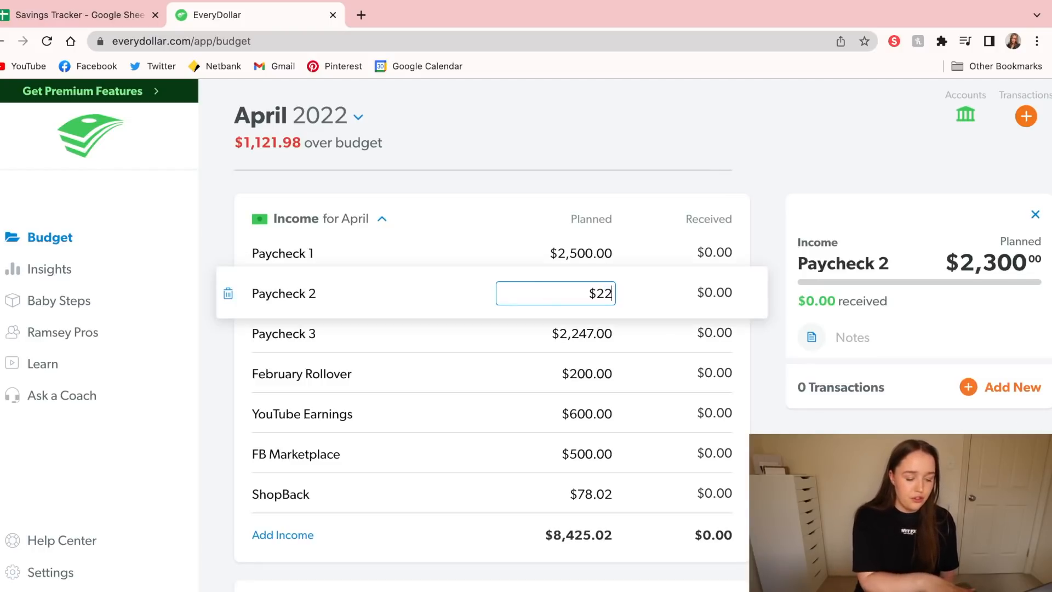
{"action": "type", "text": "47.00"}
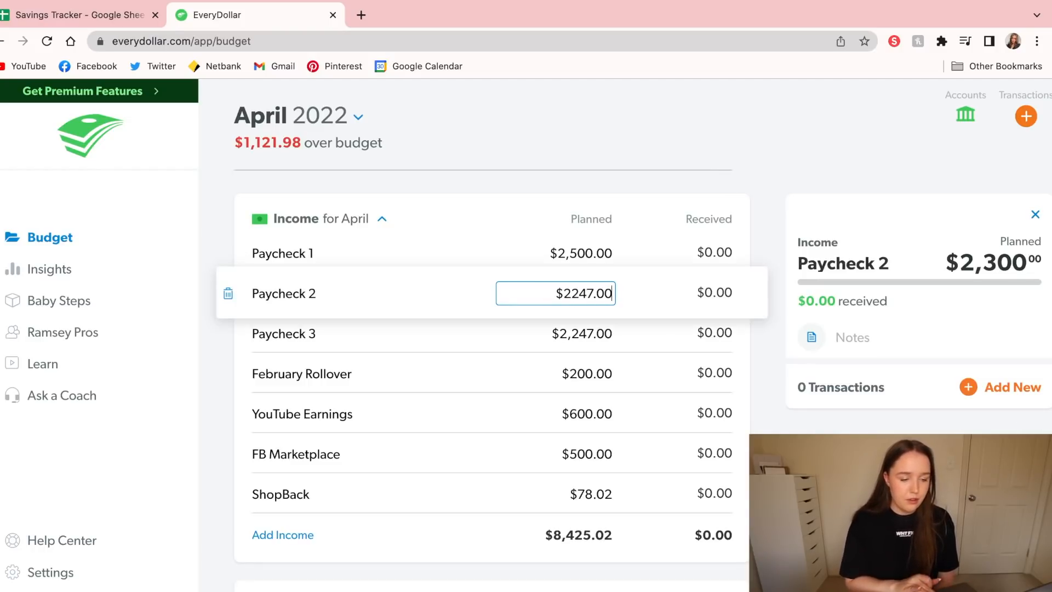
{"action": "left_click", "coordinate": [607, 162]}
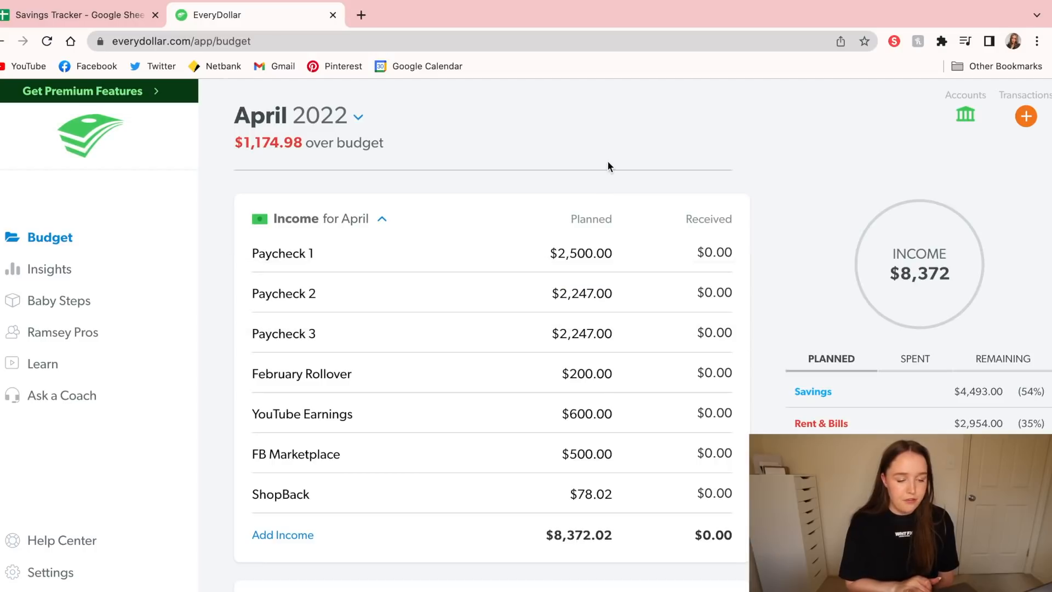
Rename the February Rollover income item to March Rollover and set its planned amount to $141.00
{"action": "left_click", "coordinate": [264, 374]}
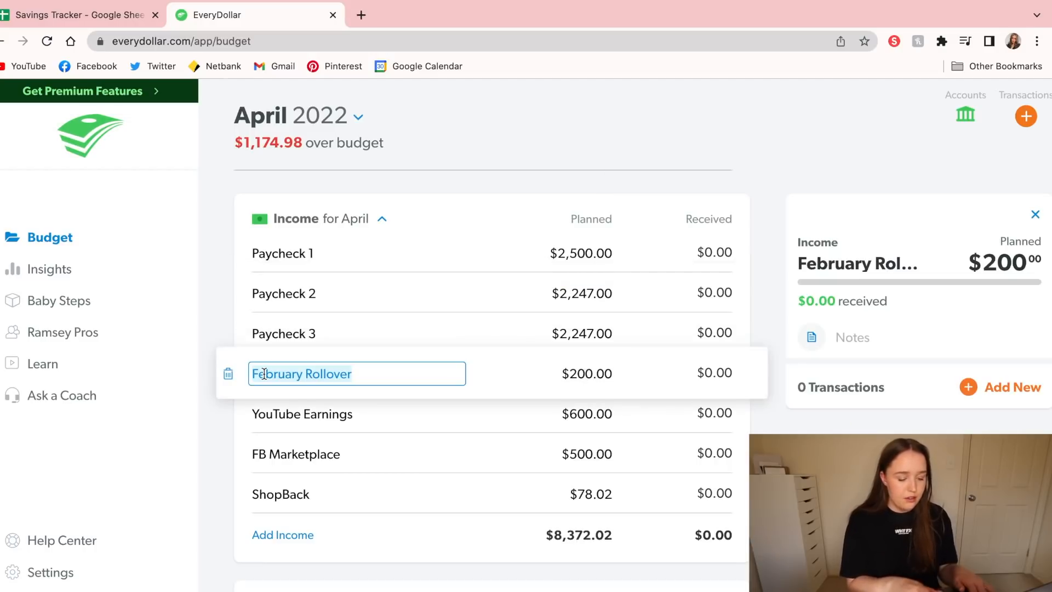
{"action": "type", "text": "March R"}
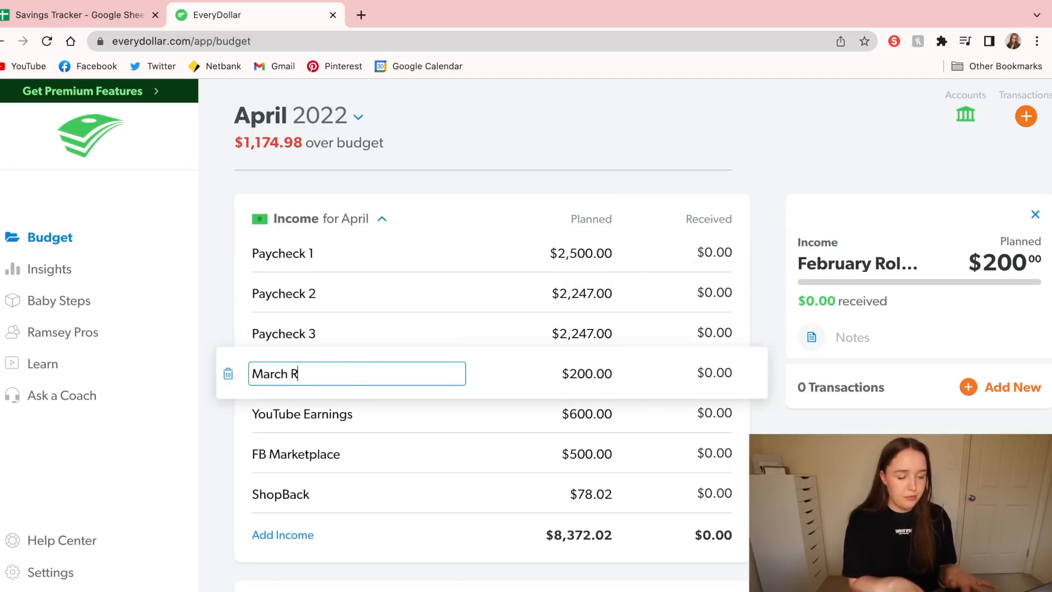
{"action": "type", "text": "ollover"}
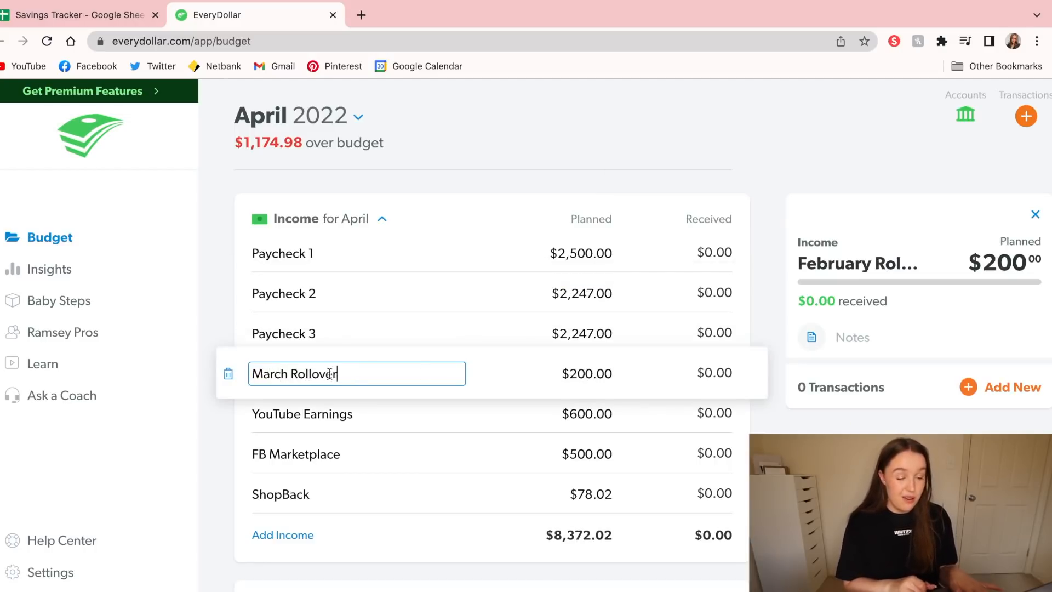
{"action": "left_click", "coordinate": [598, 373]}
{"action": "type", "text": "100"}
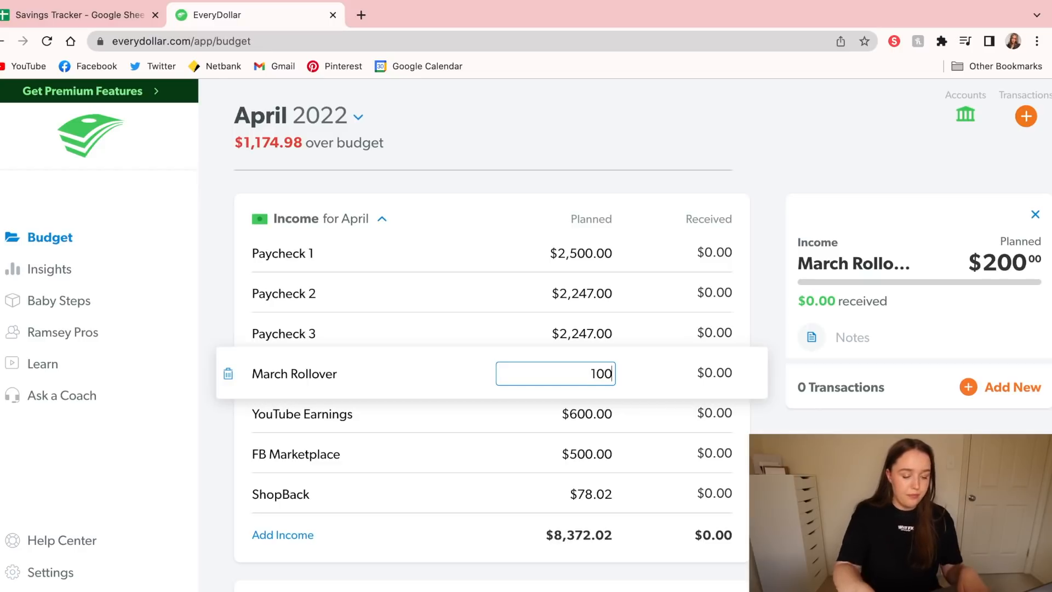
{"action": "type", "text": "1.00"}
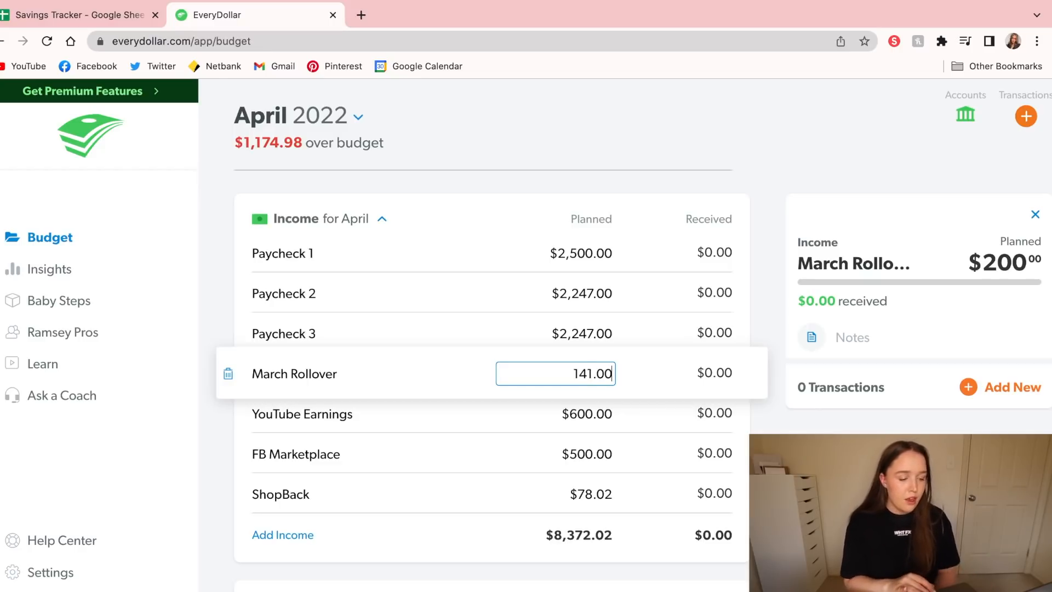
Set the planned YouTube Earnings income for April to $1,000.00
{"action": "double_click", "coordinate": [594, 409]}
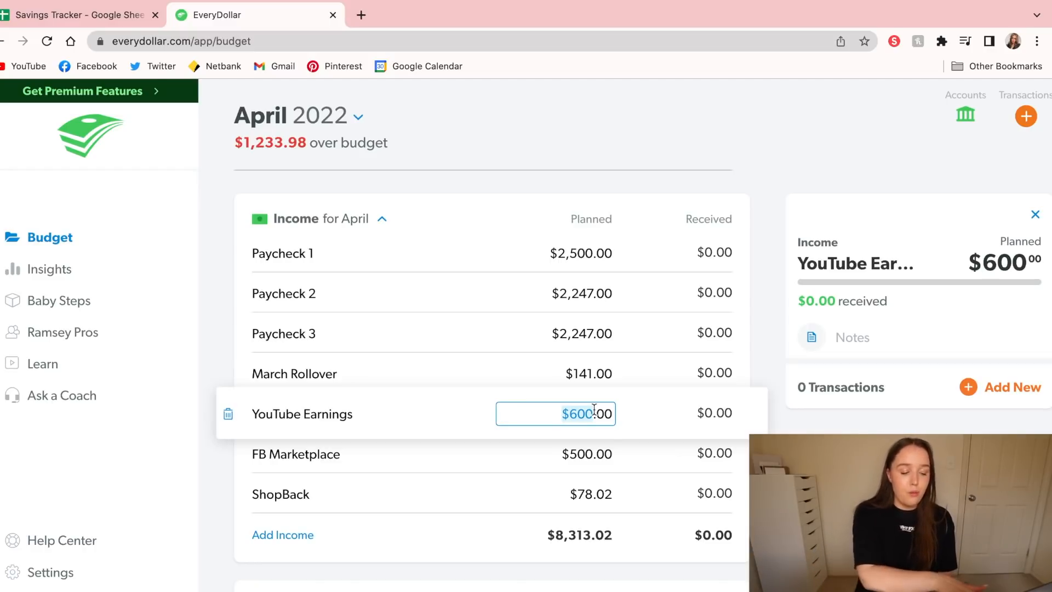
{"action": "type", "text": "10"}
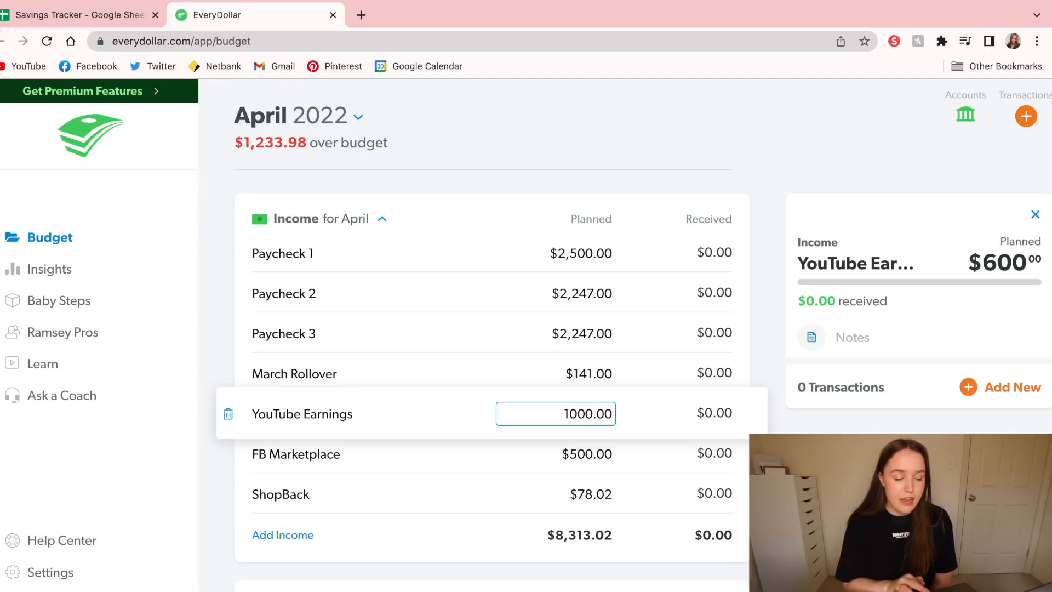
{"action": "type", "text": "00"}
{"action": "key", "text": "Return"}
Set the planned FB Marketplace income for April to $700.00
{"action": "left_click", "coordinate": [602, 445]}
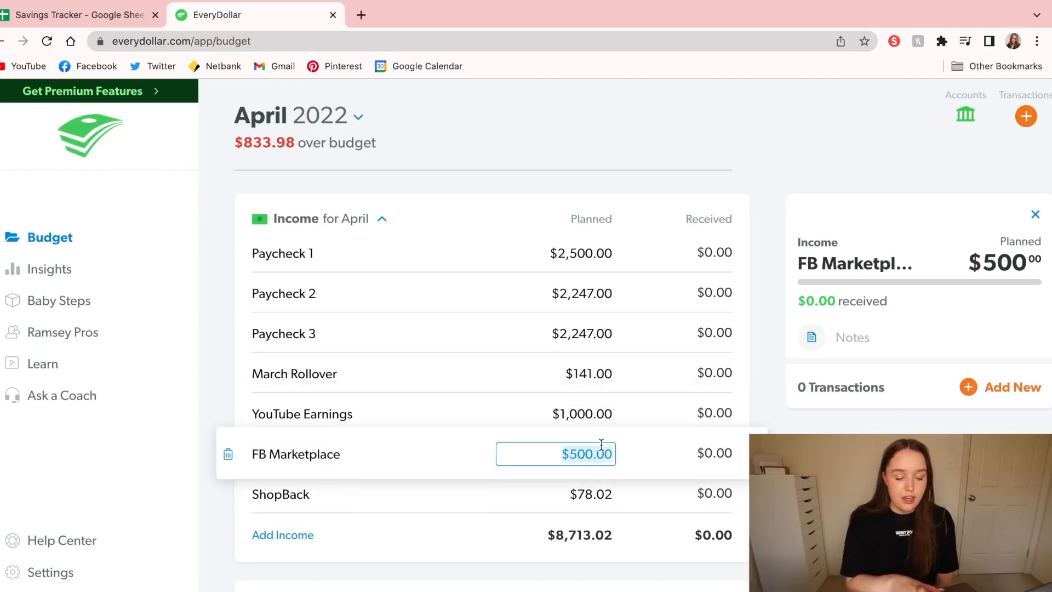
{"action": "type", "text": "7"}
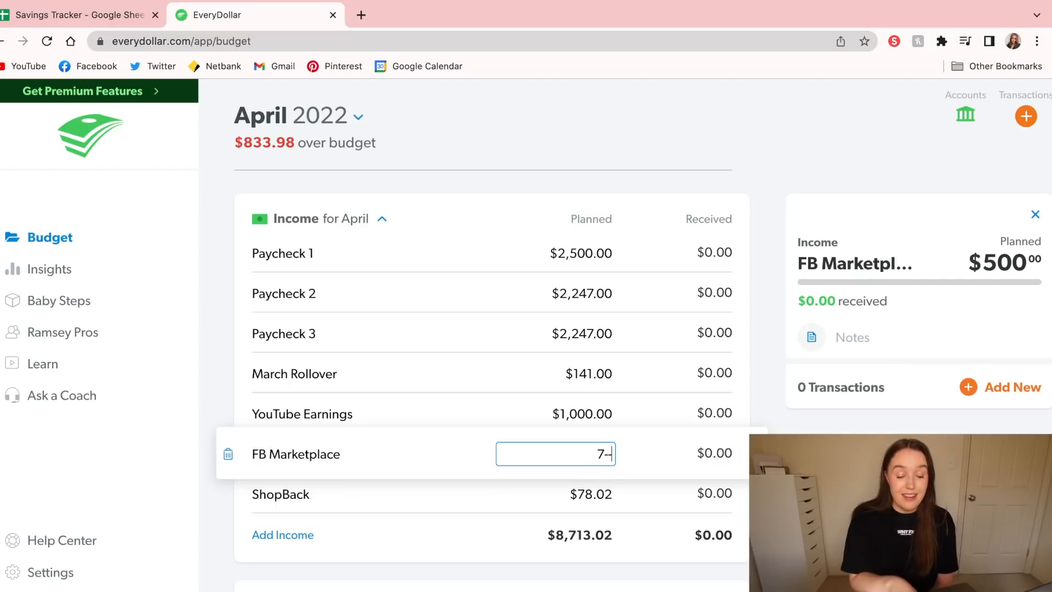
{"action": "type", "text": "00.00"}
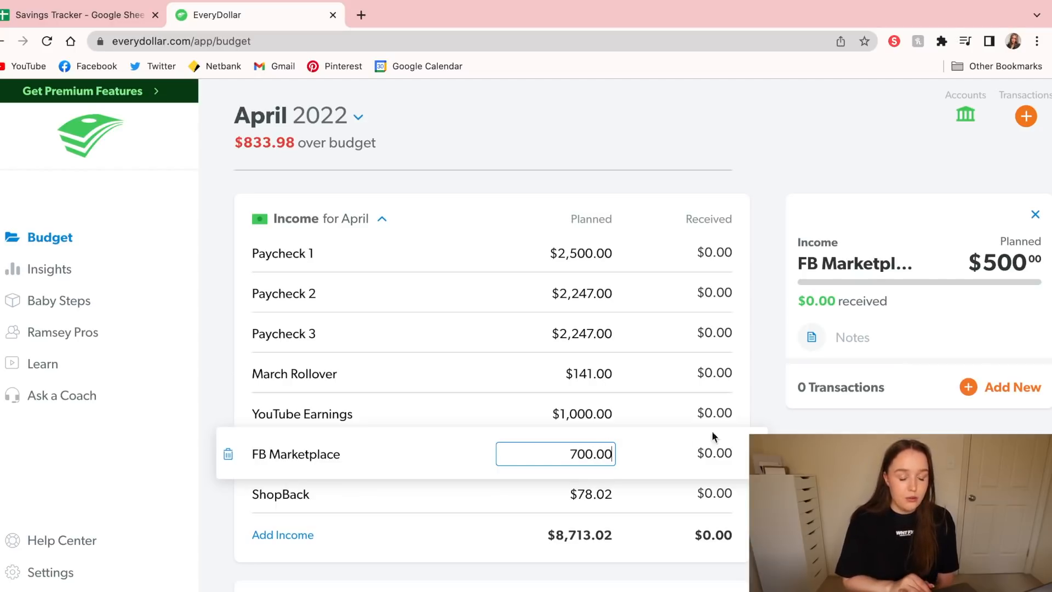
{"action": "key", "text": "Return"}
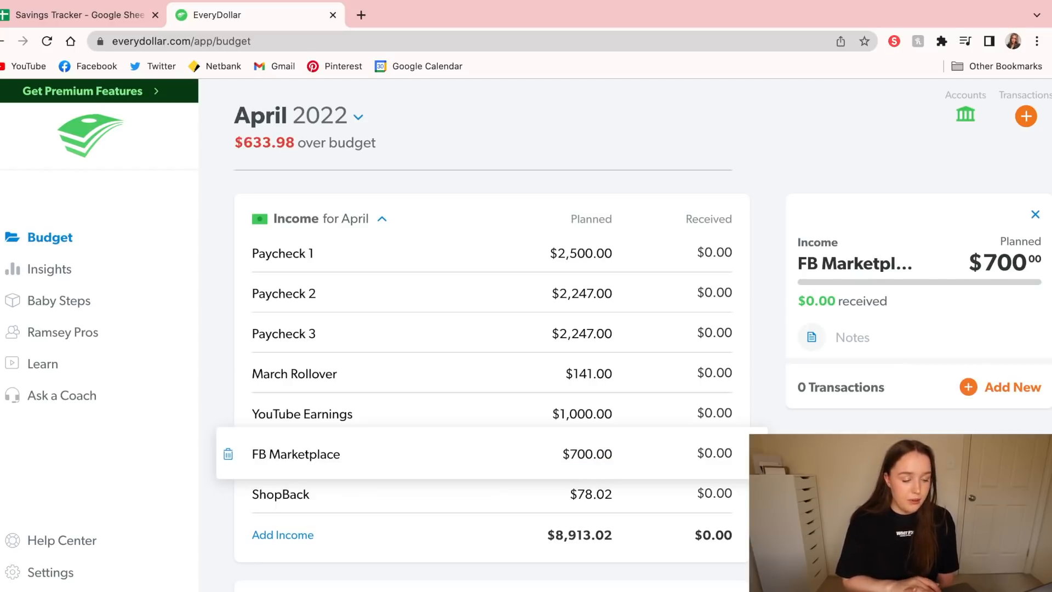
Delete the ShopBack item from the April income
{"action": "left_click", "coordinate": [247, 494]}
{"action": "left_click", "coordinate": [228, 495]}
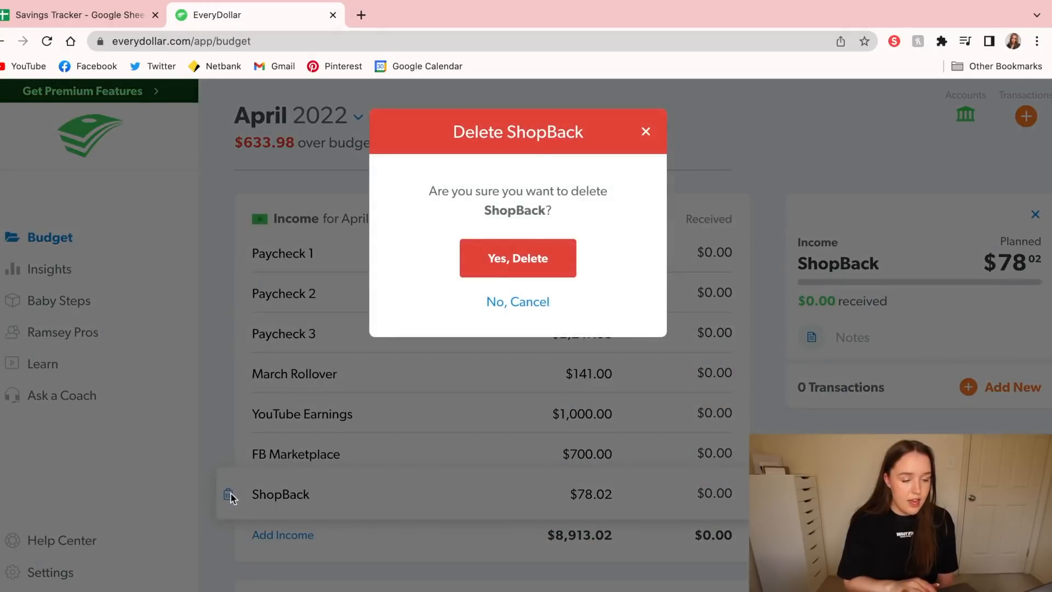
{"action": "left_click", "coordinate": [530, 248]}
Set the planned amount for New House in the Savings group to $0.00
{"action": "scroll", "coordinate": [529, 242], "scroll_direction": "down", "scroll_amount": 5}
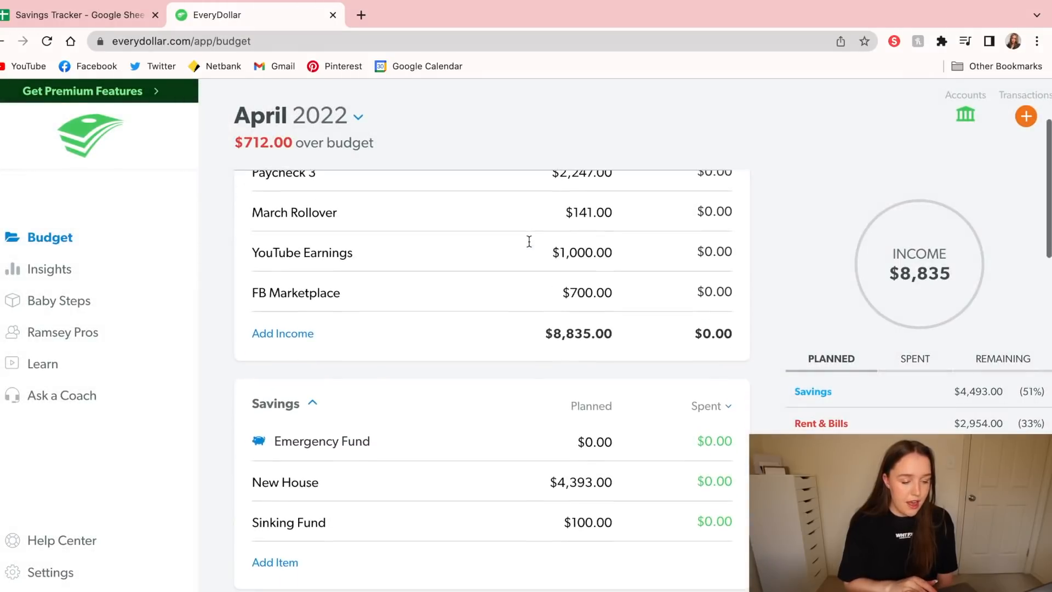
{"action": "left_click", "coordinate": [634, 402]}
{"action": "type", "text": "00"}
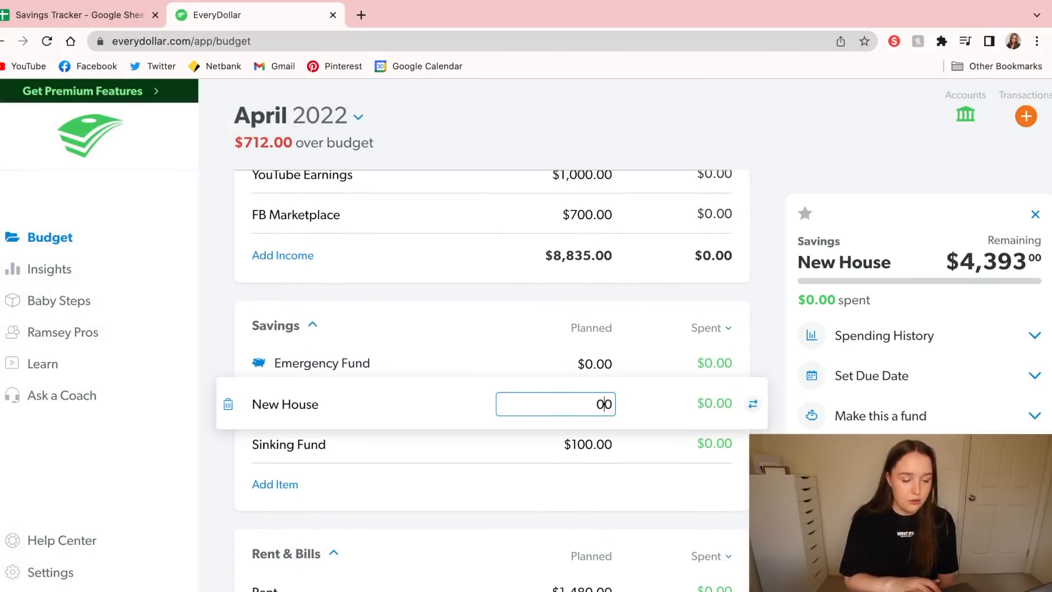
{"action": "key", "text": "Return"}
Set the planned Rent amount in the Rent & Bills group to $740.00
{"action": "scroll", "coordinate": [492, 329], "scroll_direction": "down", "scroll_amount": 3}
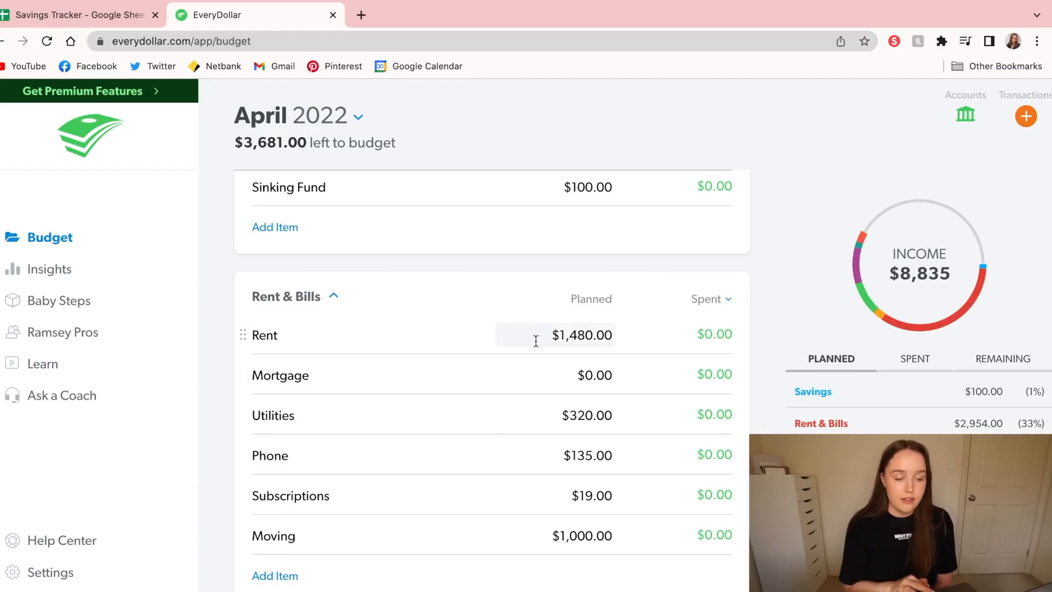
{"action": "left_click", "coordinate": [565, 336]}
{"action": "triple_click", "coordinate": [565, 337]}
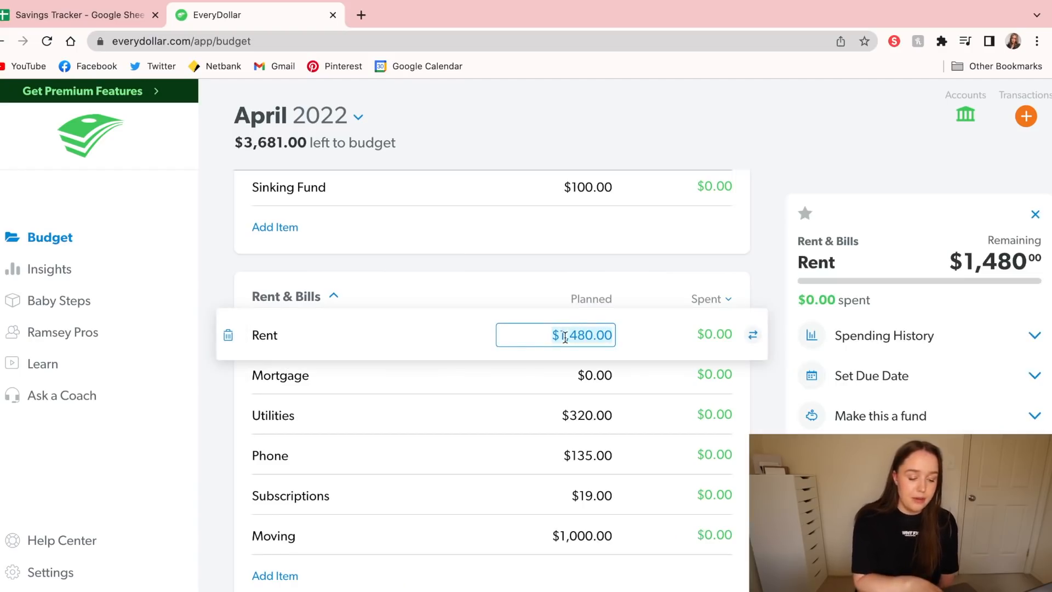
{"action": "type", "text": "740.00"}
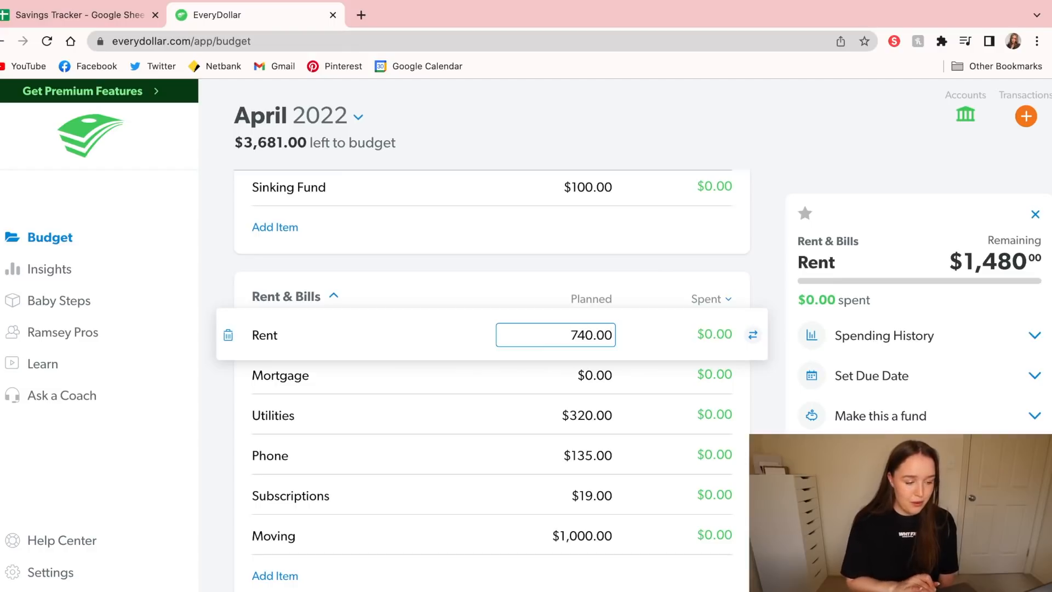
{"action": "left_click", "coordinate": [224, 390]}
Set the planned Mortgage amount in the Rent & Bills group to $1,397.00
{"action": "left_click", "coordinate": [580, 375]}
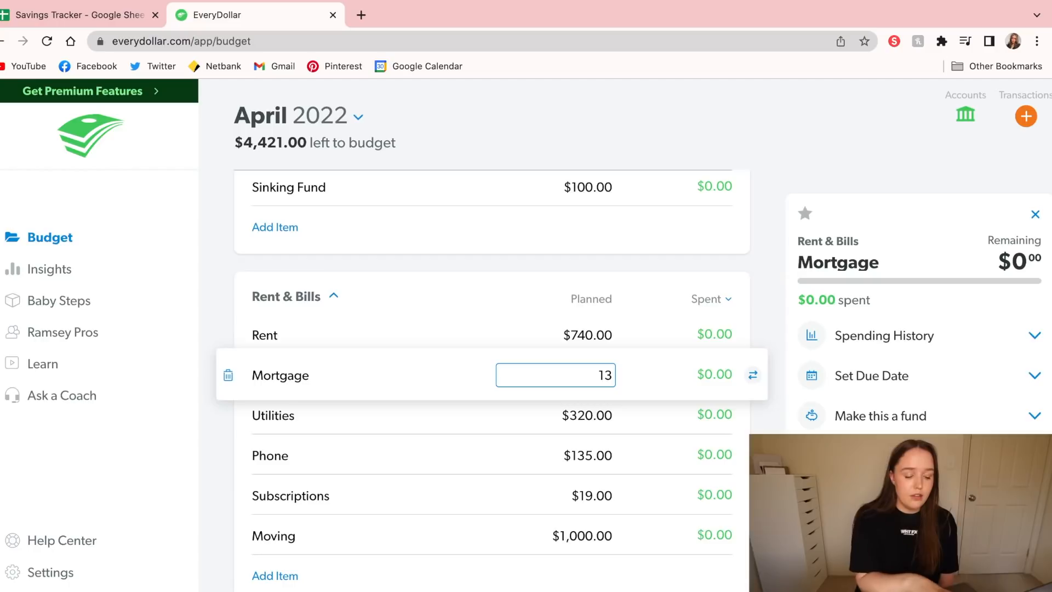
{"action": "type", "text": "97.00"}
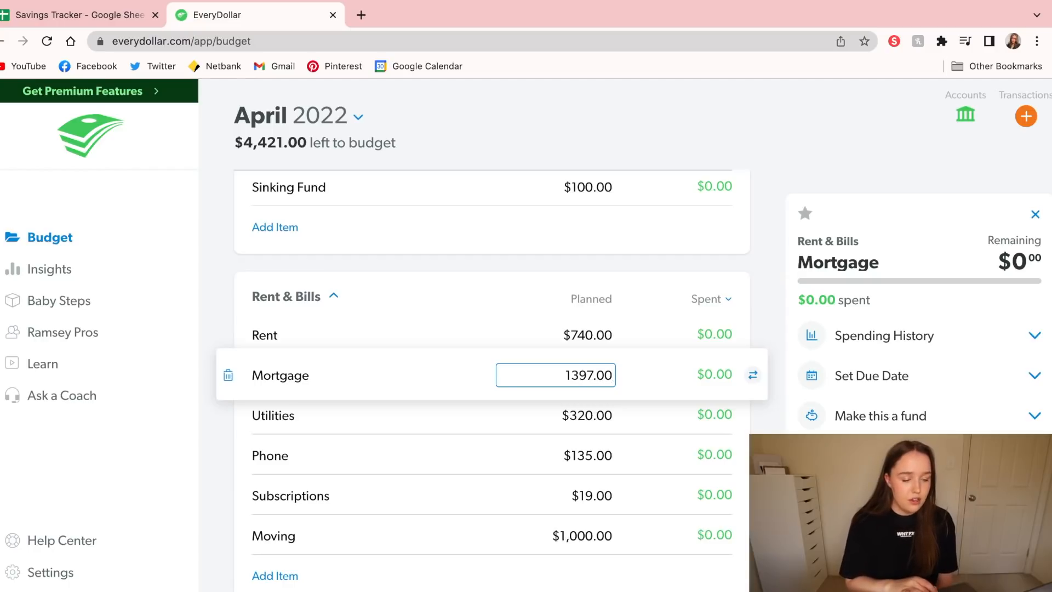
{"action": "key", "text": "Return"}
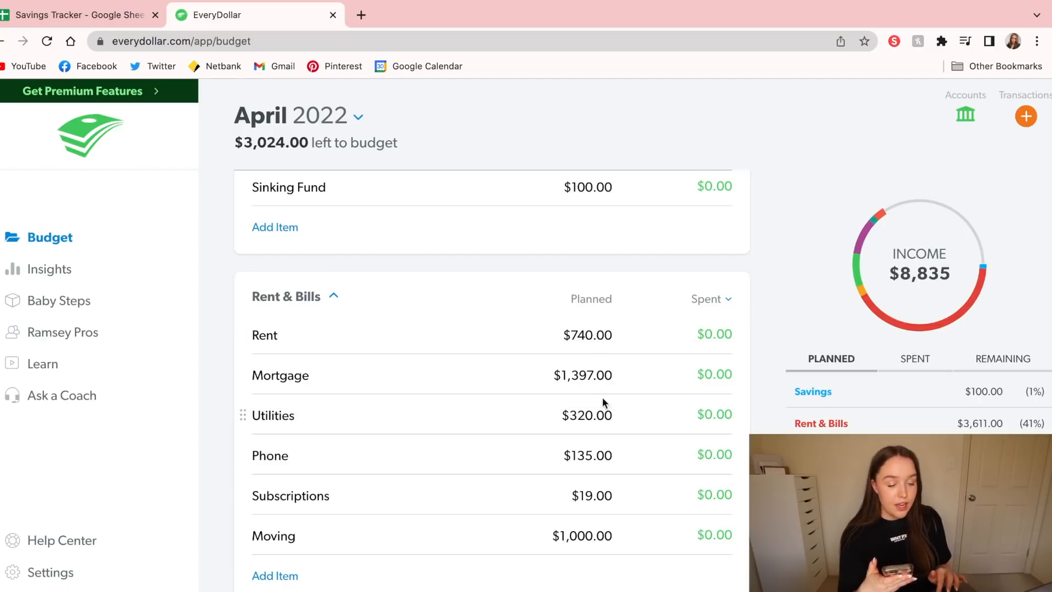
In the Rent & Bills group, set the planned Utilities amount to $0.00 and the Moving amount to $500.00
{"action": "left_click", "coordinate": [590, 410]}
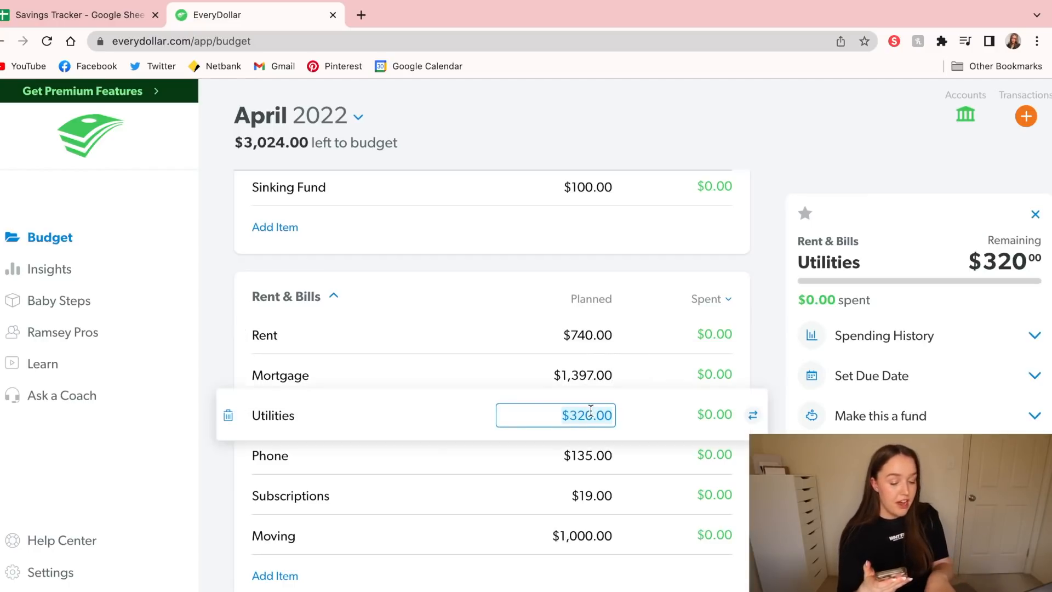
{"action": "type", "text": "0.00"}
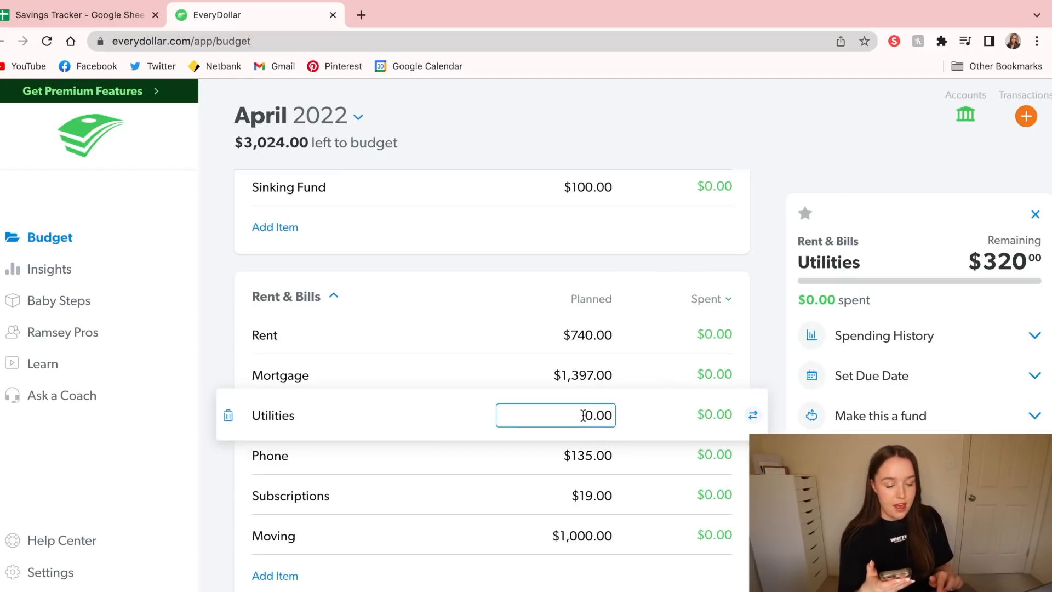
{"action": "left_click", "coordinate": [573, 534]}
{"action": "type", "text": "500.00"}
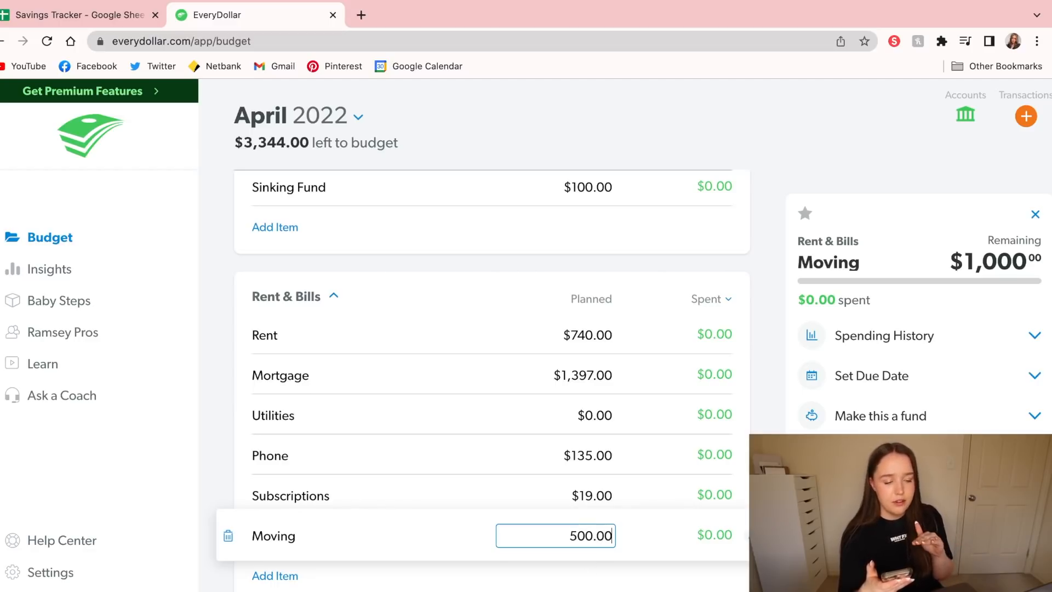
{"action": "key", "text": "Return"}
{"action": "left_click", "coordinate": [230, 369]}
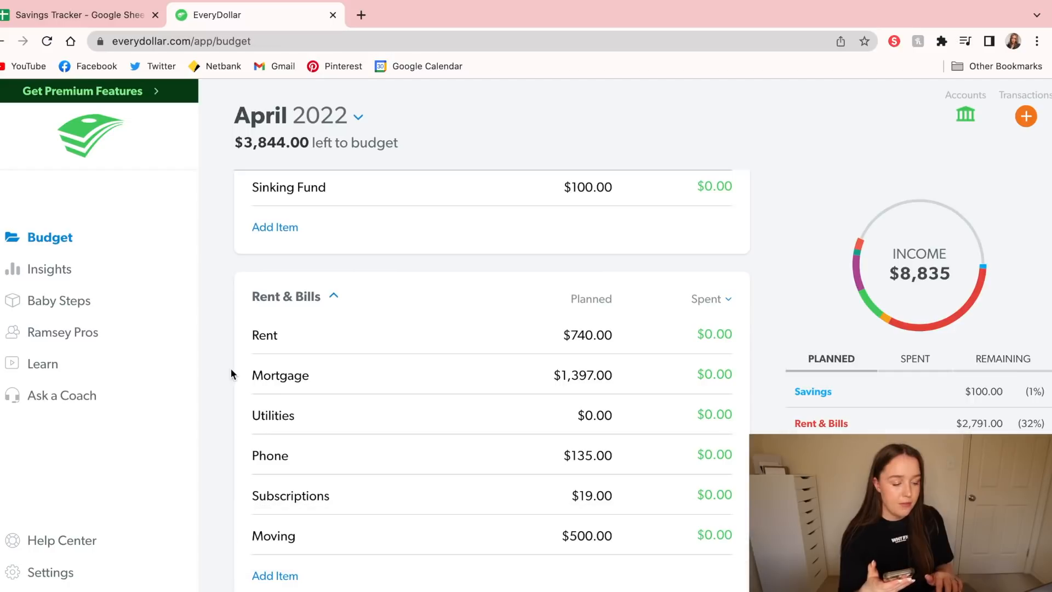
Add a Board item to the Rent & Bills group with a planned amount of $1,200.00
{"action": "left_click", "coordinate": [289, 570]}
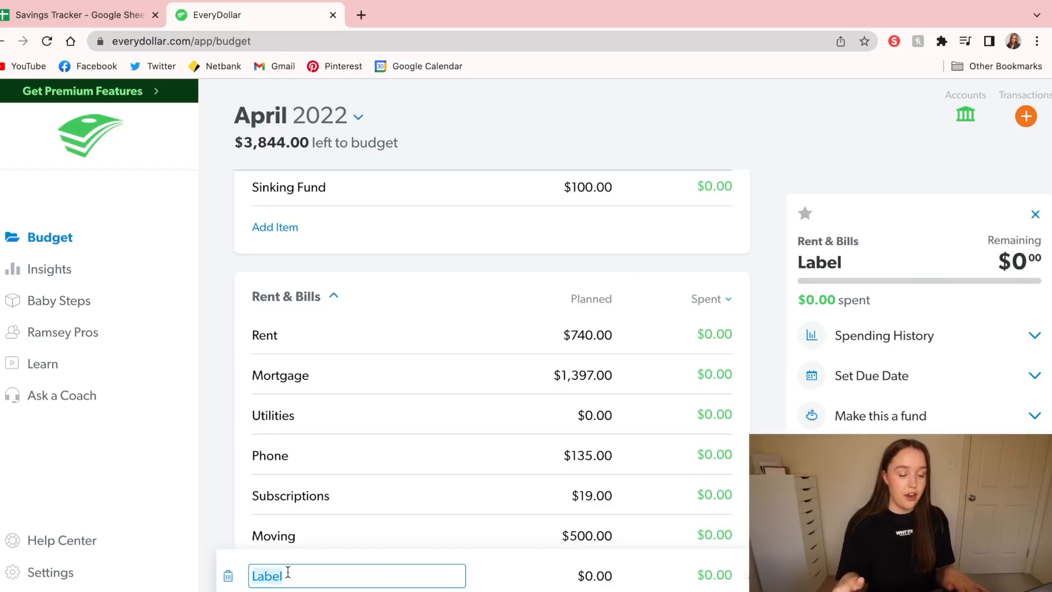
{"action": "type", "text": "bOA"}
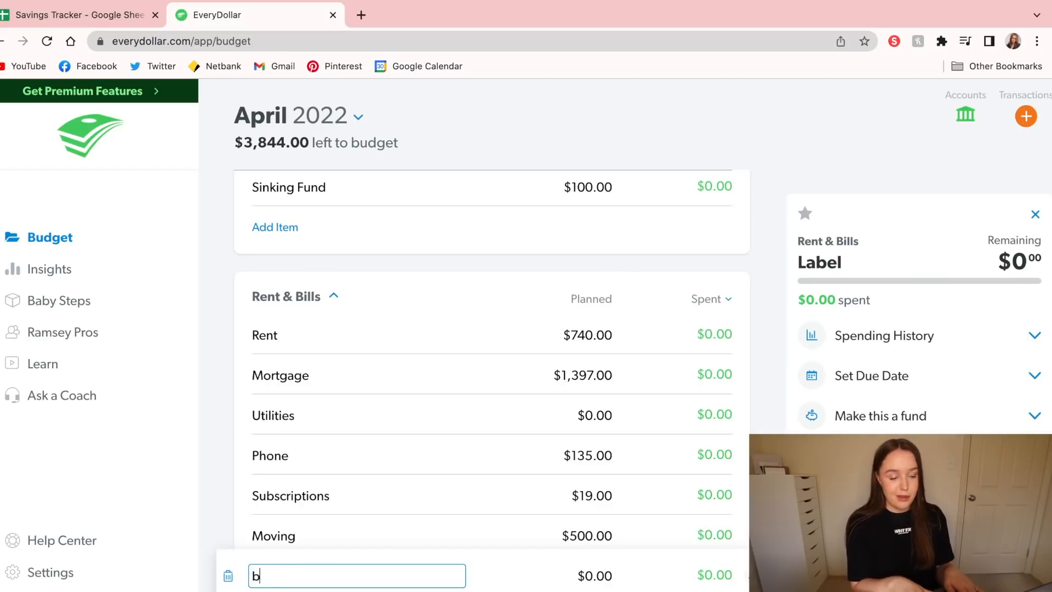
{"action": "key", "text": "BackSpace"}
{"action": "key", "text": "BackSpace"}
{"action": "key", "text": "BackSpace"}
{"action": "type", "text": "Bo"}
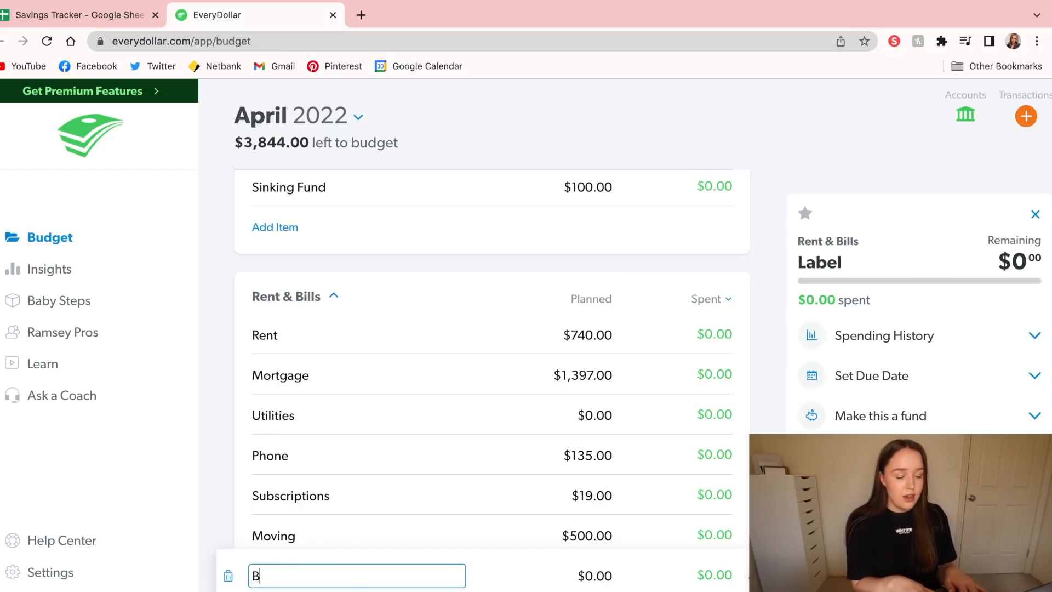
{"action": "type", "text": "ard"}
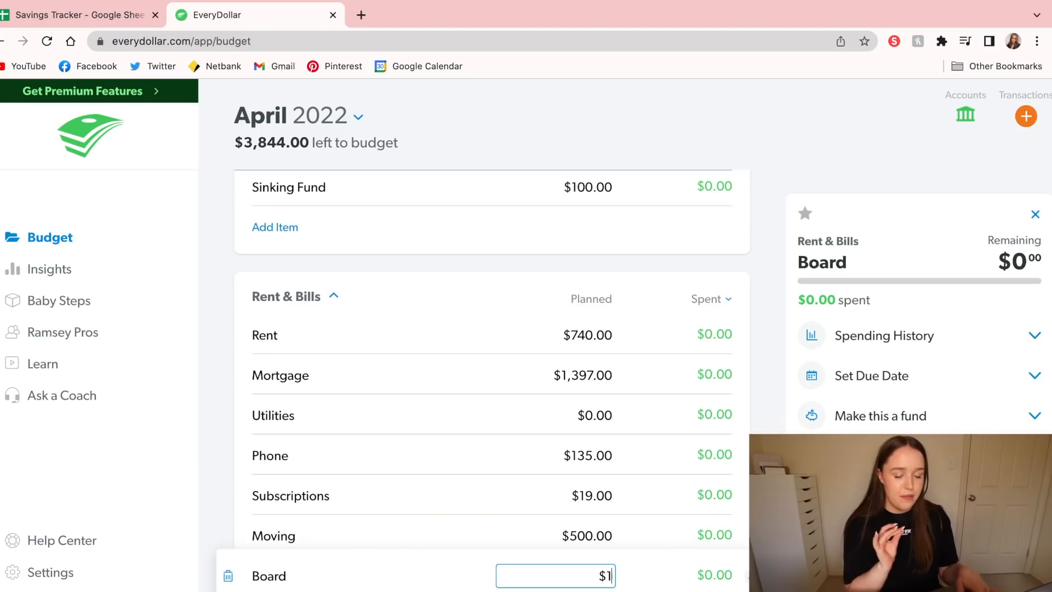
{"action": "type", "text": "20"}
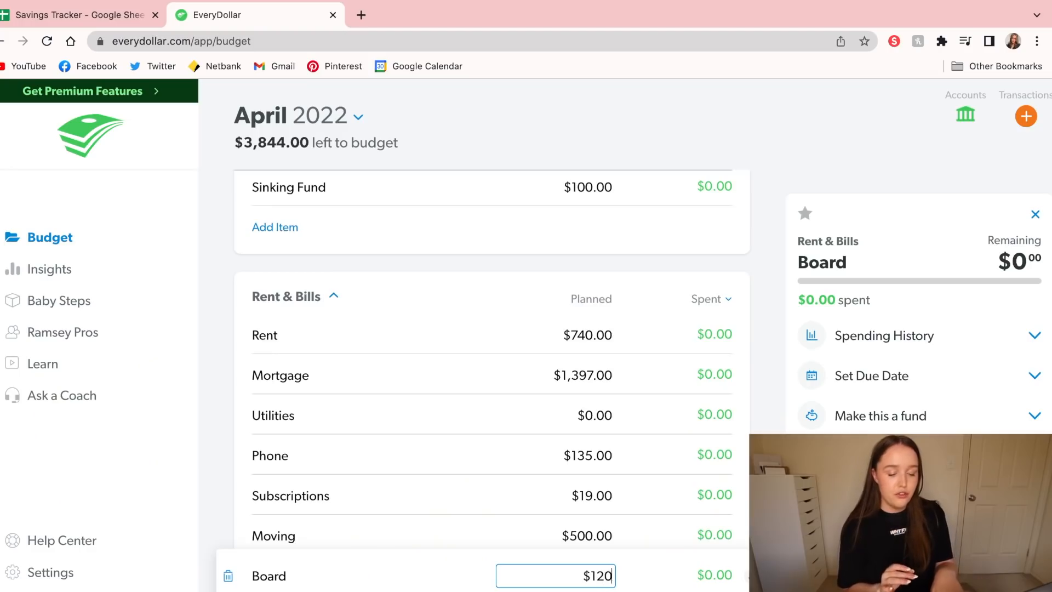
{"action": "type", "text": "0.00"}
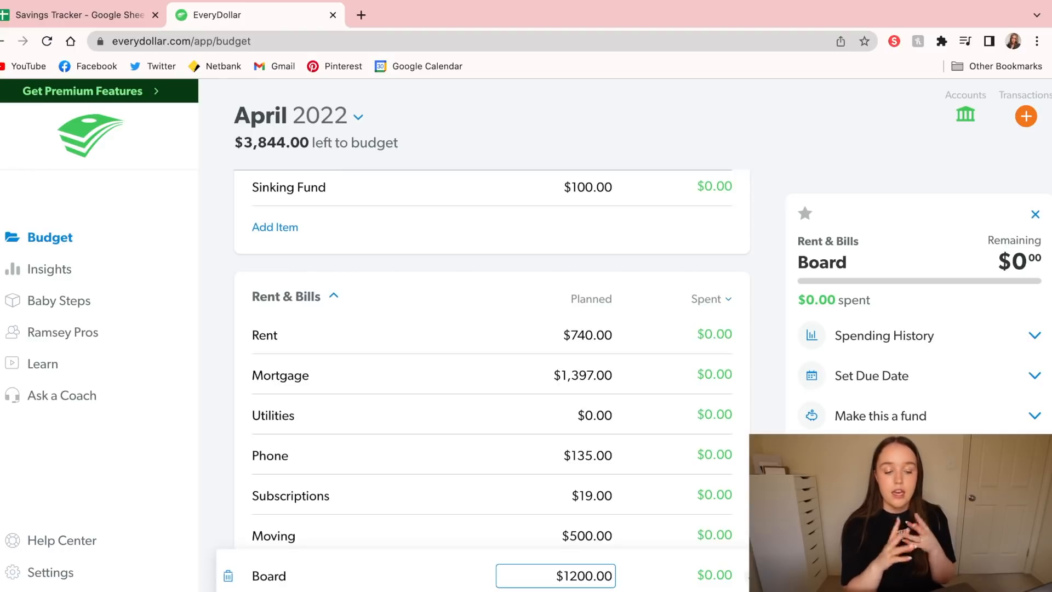
{"action": "key", "text": "Return"}
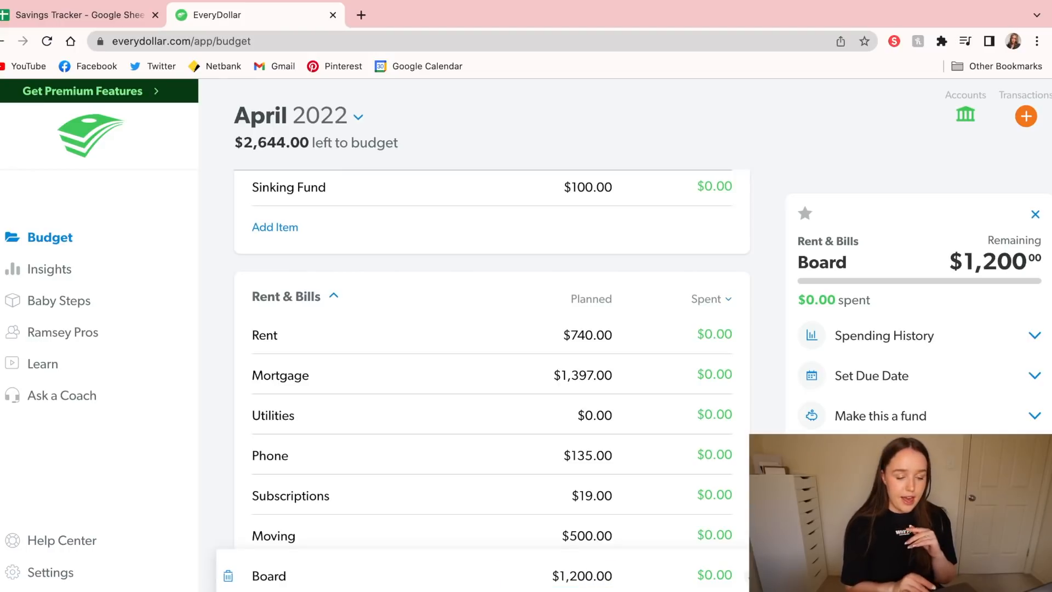
Set the planned Groceries amount in the Food group to $0.00
{"action": "scroll", "coordinate": [492, 384], "scroll_direction": "down", "scroll_amount": 3}
{"action": "scroll", "coordinate": [675, 507], "scroll_direction": "down", "scroll_amount": 6}
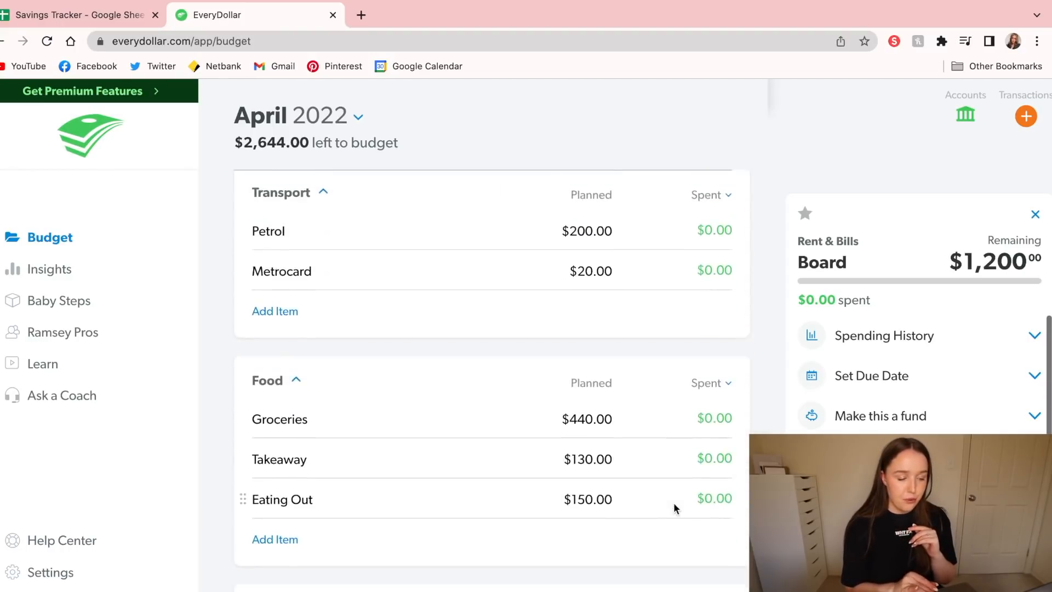
{"action": "left_click", "coordinate": [595, 391]}
{"action": "key", "text": "BackSpace"}
{"action": "key", "text": "Return"}
Rename the Home & Car Insurance item to Car Insurance and set its planned amount to $55.00
{"action": "scroll", "coordinate": [492, 383], "scroll_direction": "down", "scroll_amount": 5}
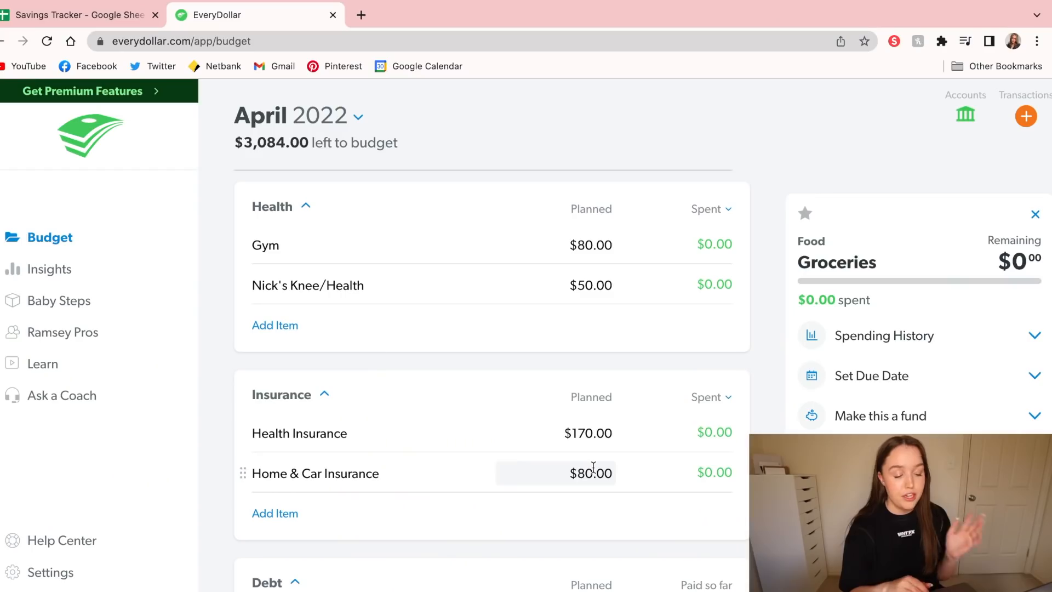
{"action": "left_click", "coordinate": [387, 472]}
{"action": "left_click", "coordinate": [321, 475]}
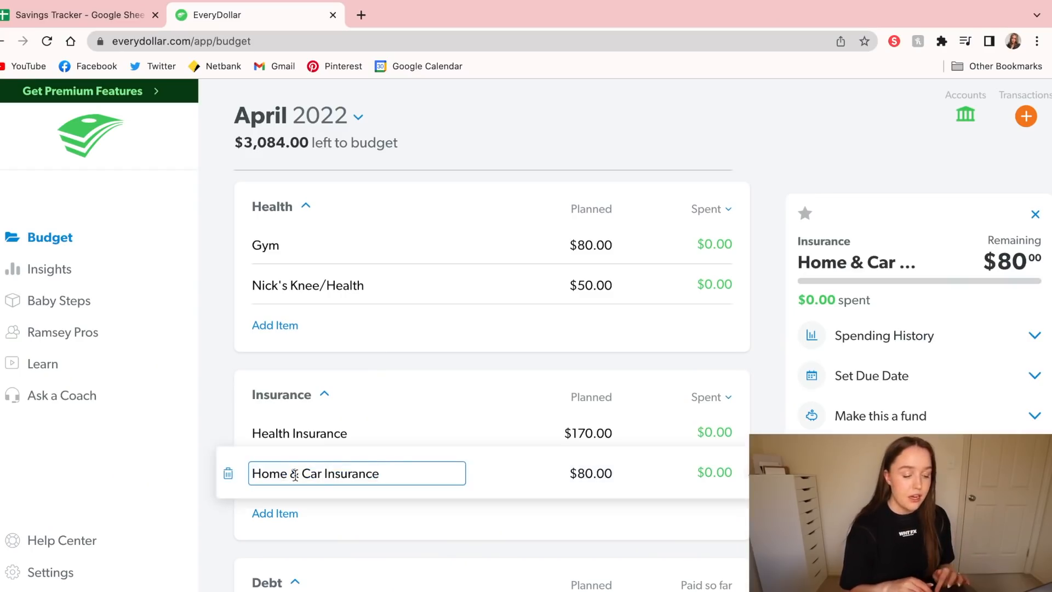
{"action": "left_click_drag", "start_coordinate": [301, 472], "coordinate": [164, 474]}
{"action": "key", "text": "BackSpace"}
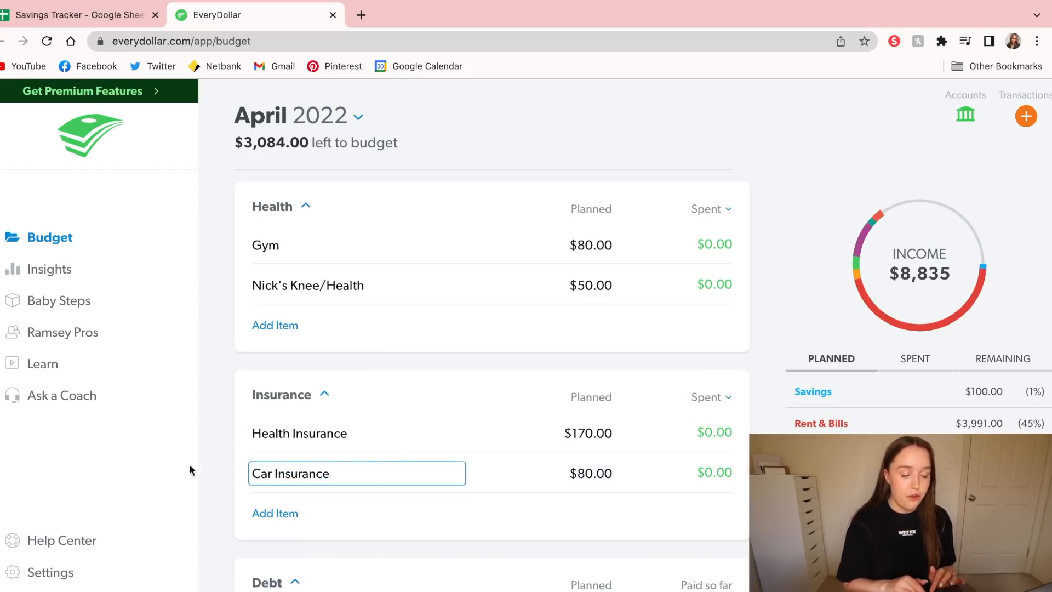
{"action": "left_click", "coordinate": [591, 473]}
{"action": "type", "text": "55"}
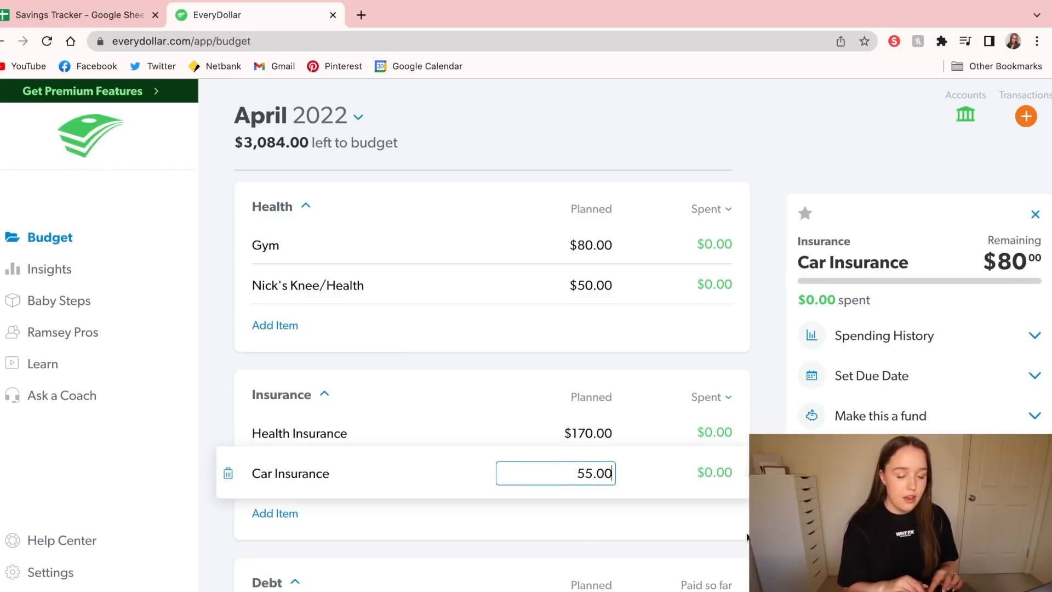
{"action": "type", "text": ".00"}
{"action": "key", "text": "Return"}
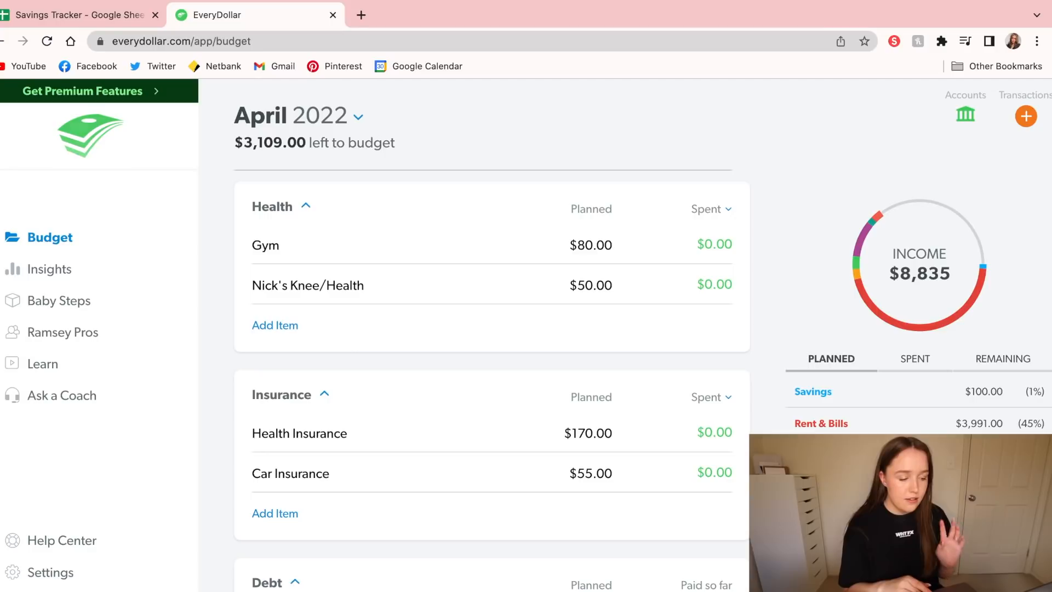
Set the planned amount for the Knee/Health item in the Health group to $0.00
{"action": "scroll", "coordinate": [492, 381], "scroll_direction": "up", "scroll_amount": 3}
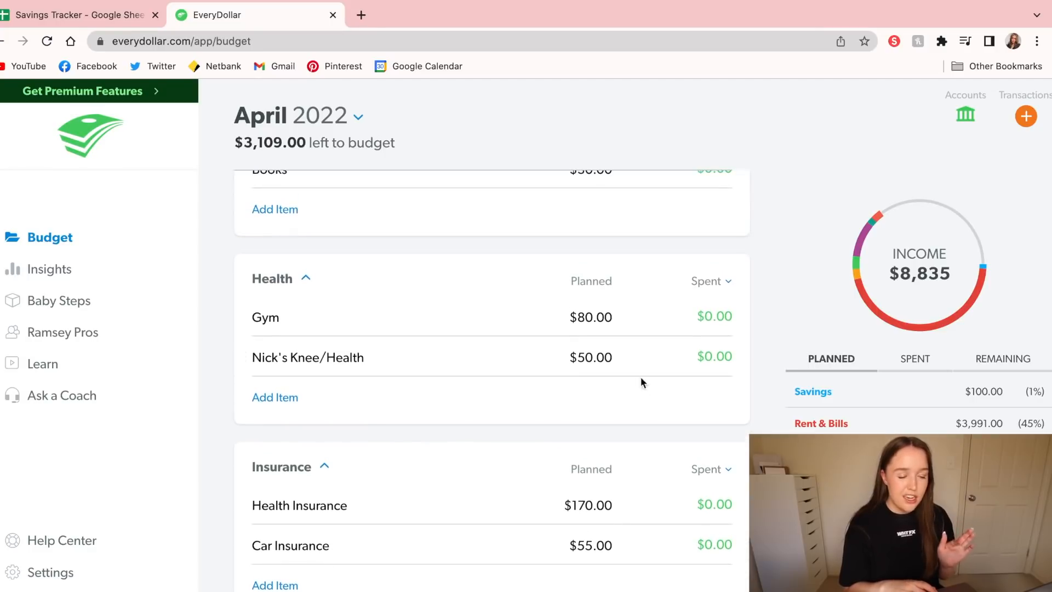
{"action": "left_click", "coordinate": [605, 353]}
{"action": "type", "text": "0"}
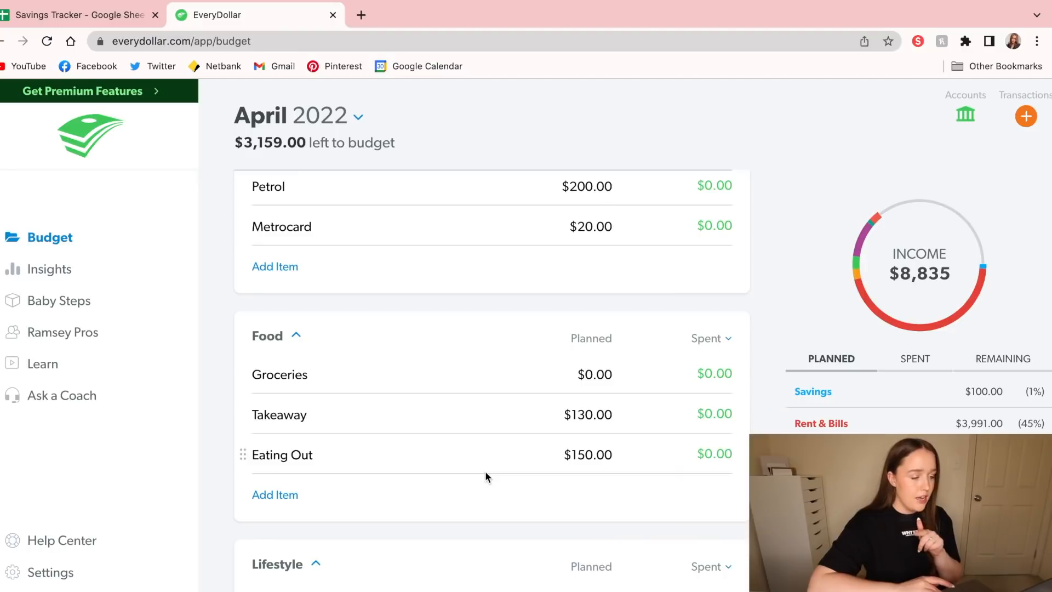
Add a Storage Unit item to the Rent & Bills group with a planned amount of $240.00
{"action": "scroll", "coordinate": [485, 472], "scroll_direction": "up", "scroll_amount": 5}
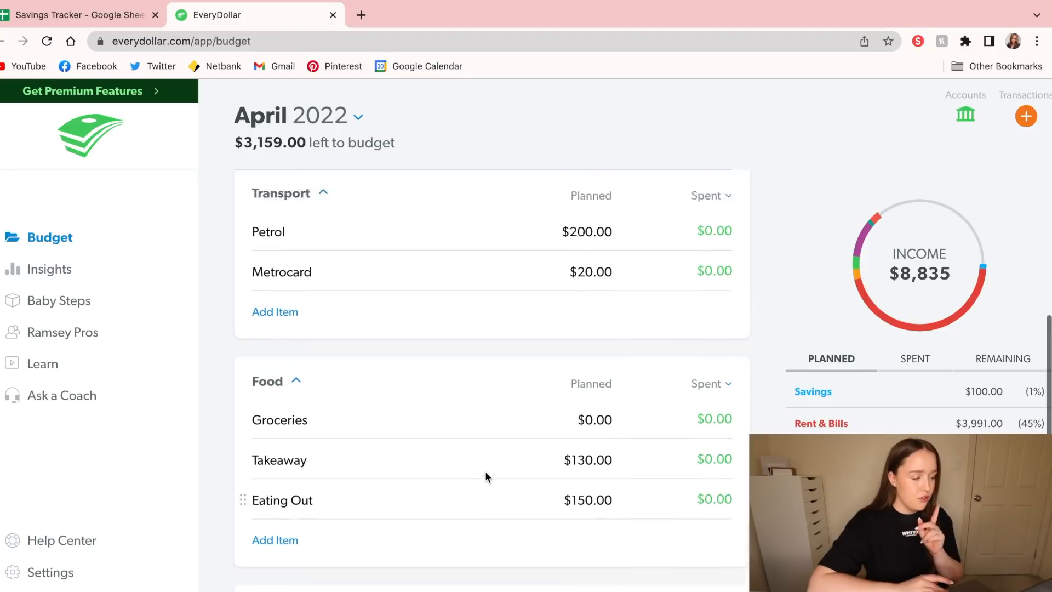
{"action": "scroll", "coordinate": [486, 473], "scroll_direction": "up", "scroll_amount": 4}
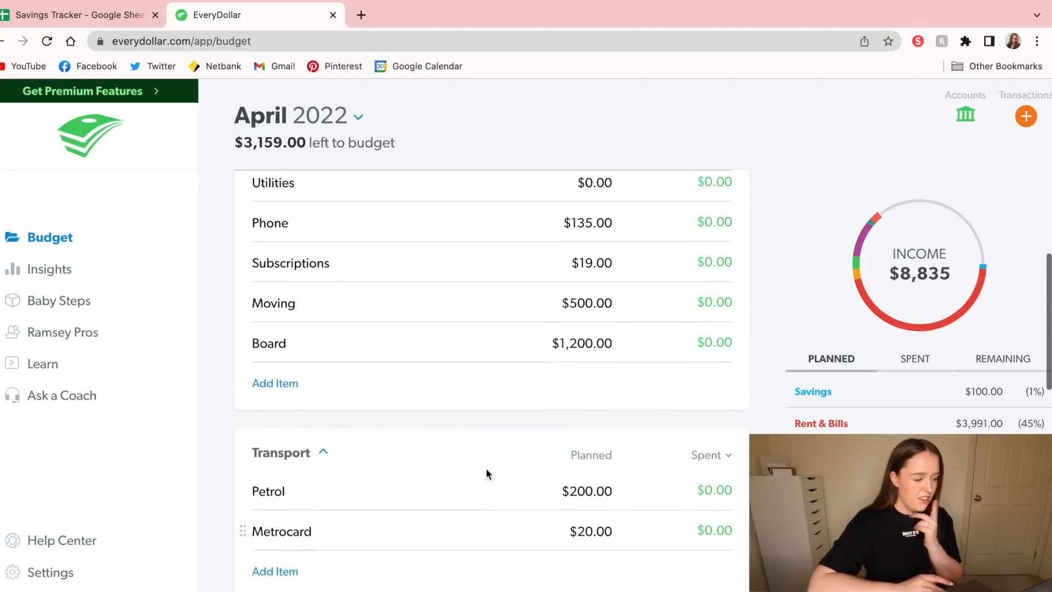
{"action": "left_click", "coordinate": [298, 519]}
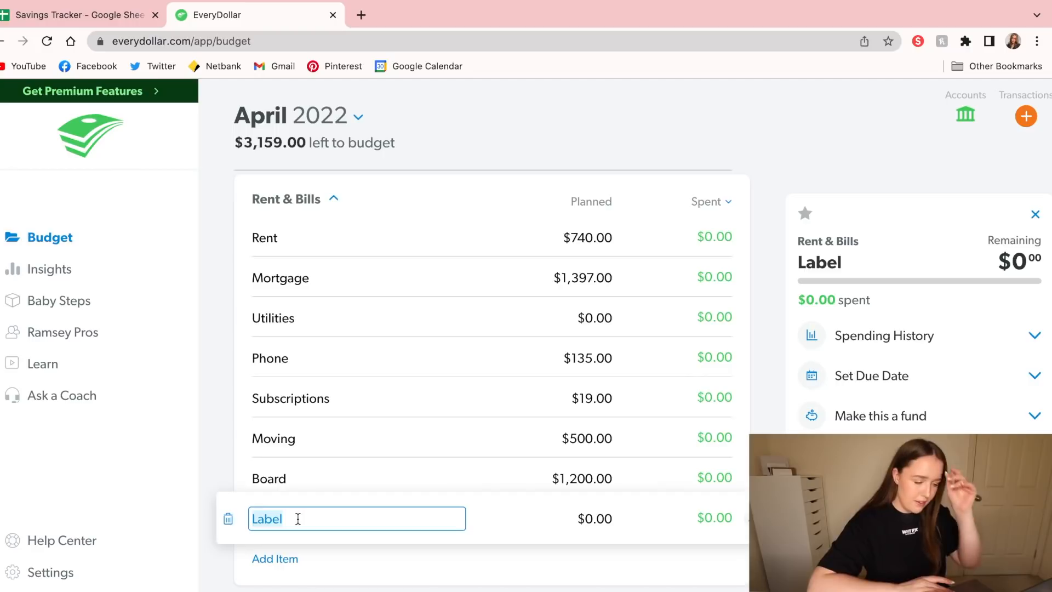
{"action": "type", "text": "So"}
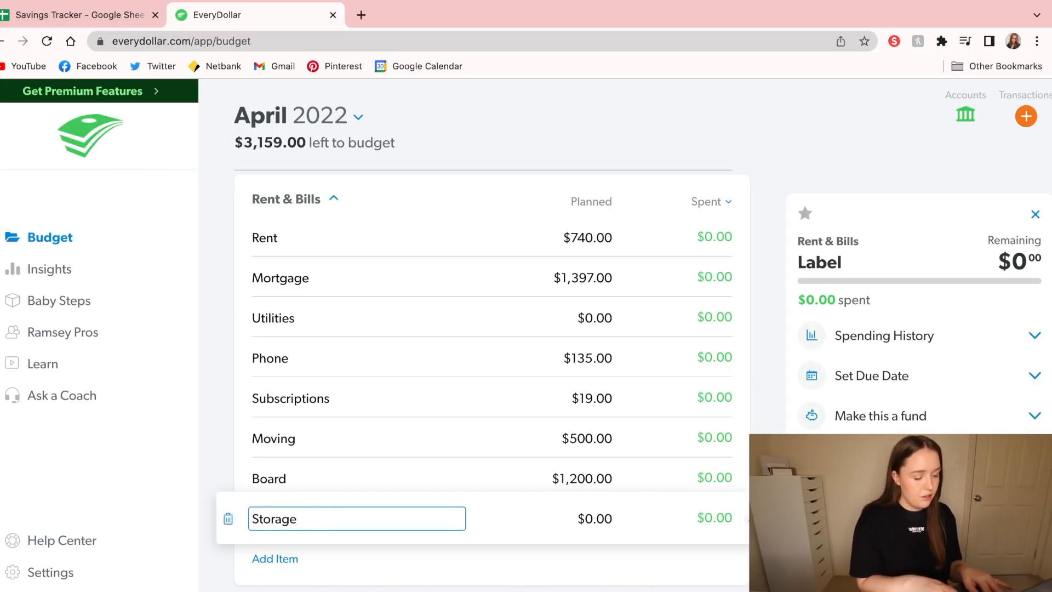
{"action": "left_click", "coordinate": [602, 510]}
{"action": "type", "text": "24"}
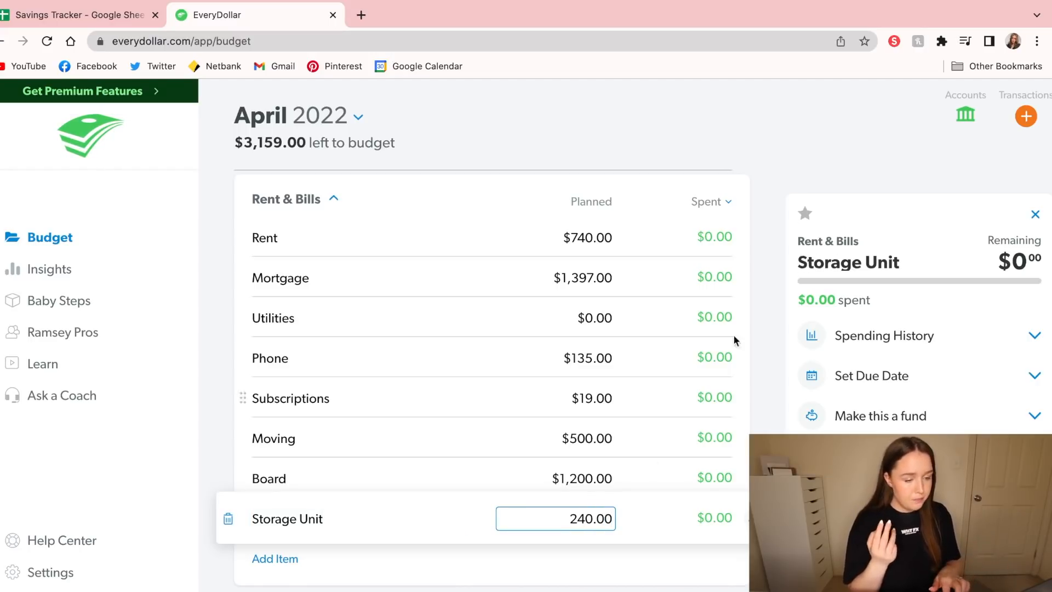
{"action": "key", "text": "Return"}
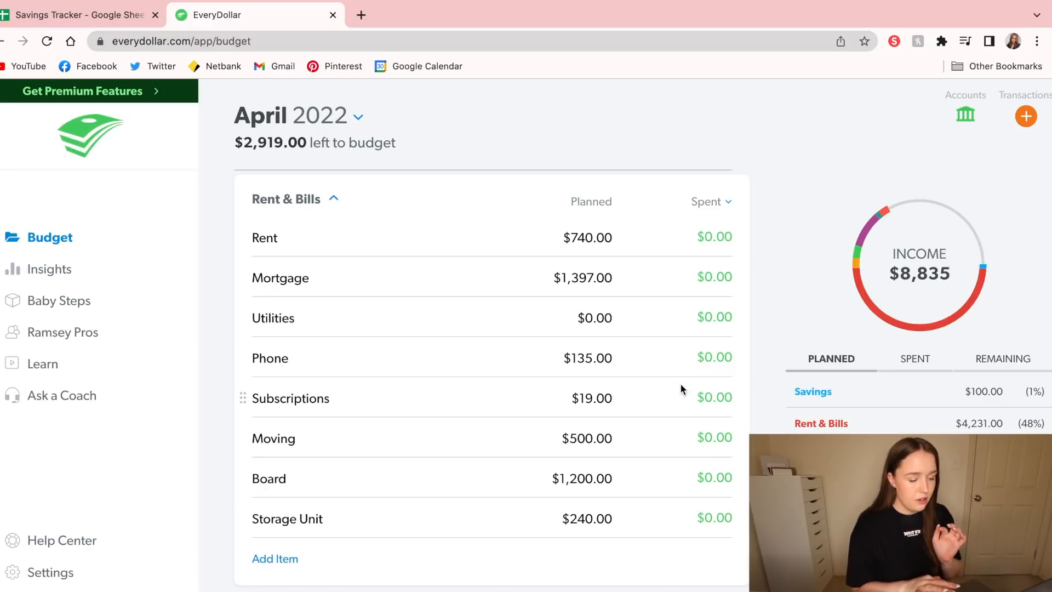
In the Rent & Bills group, set the planned Board amount to $600.00 and the Subscriptions amount to $12.00
{"action": "left_click", "coordinate": [585, 489]}
{"action": "type", "text": "60."}
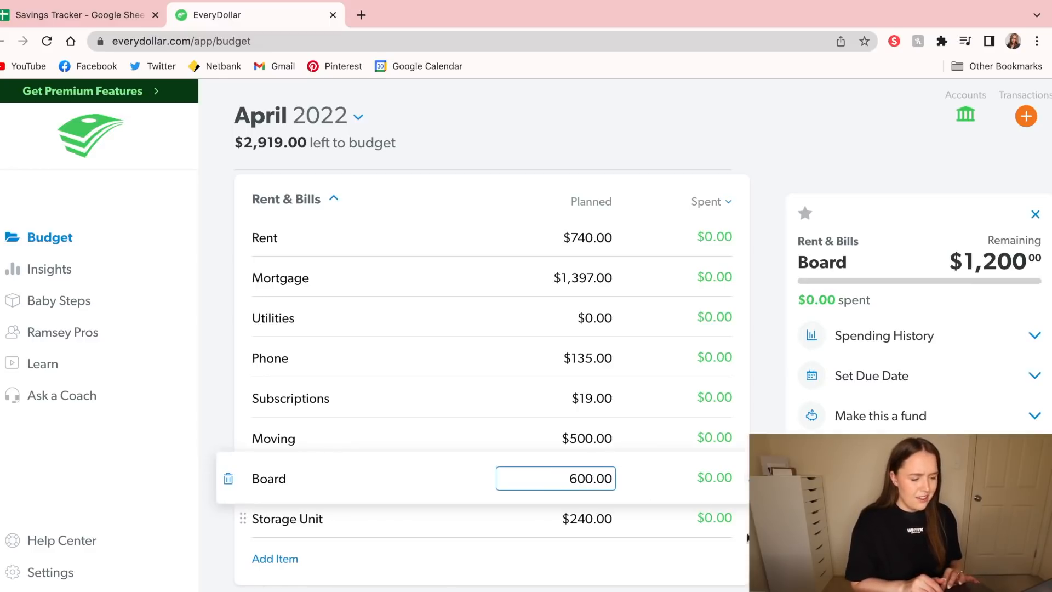
{"action": "key", "text": "Return"}
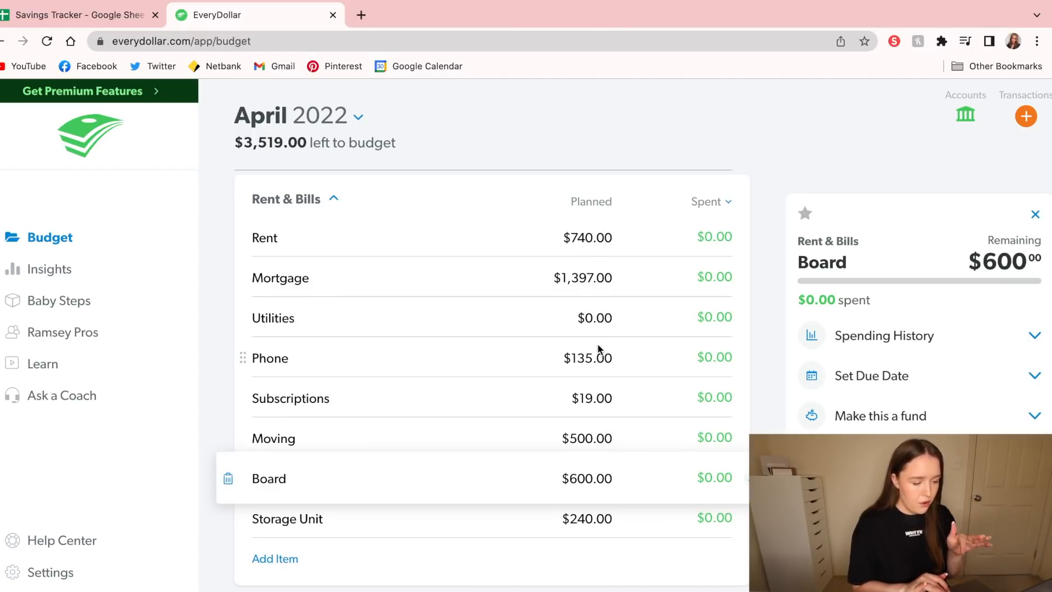
{"action": "left_click", "coordinate": [594, 398]}
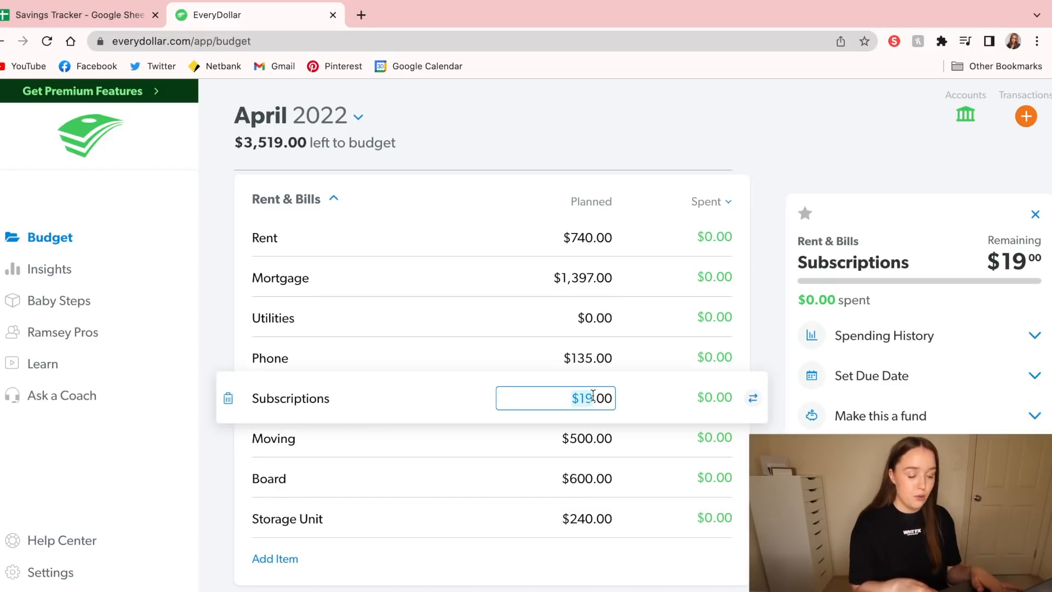
{"action": "type", "text": "12"}
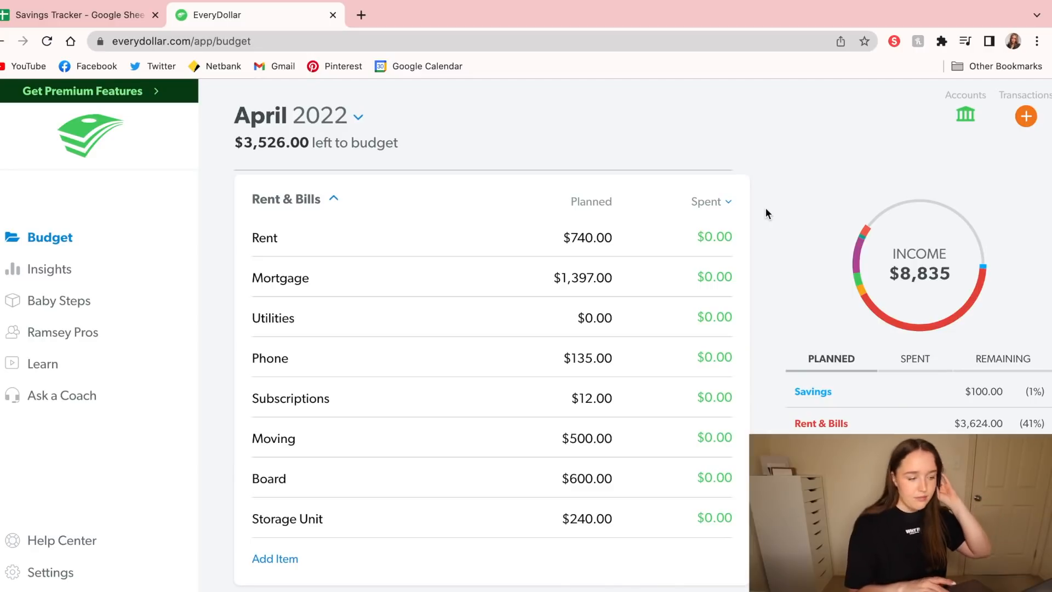
Add a Paycheck 4 income item with a planned amount of $2,247.00 and move it directly below Paycheck 3
{"action": "scroll", "coordinate": [765, 208], "scroll_direction": "up", "scroll_amount": 6}
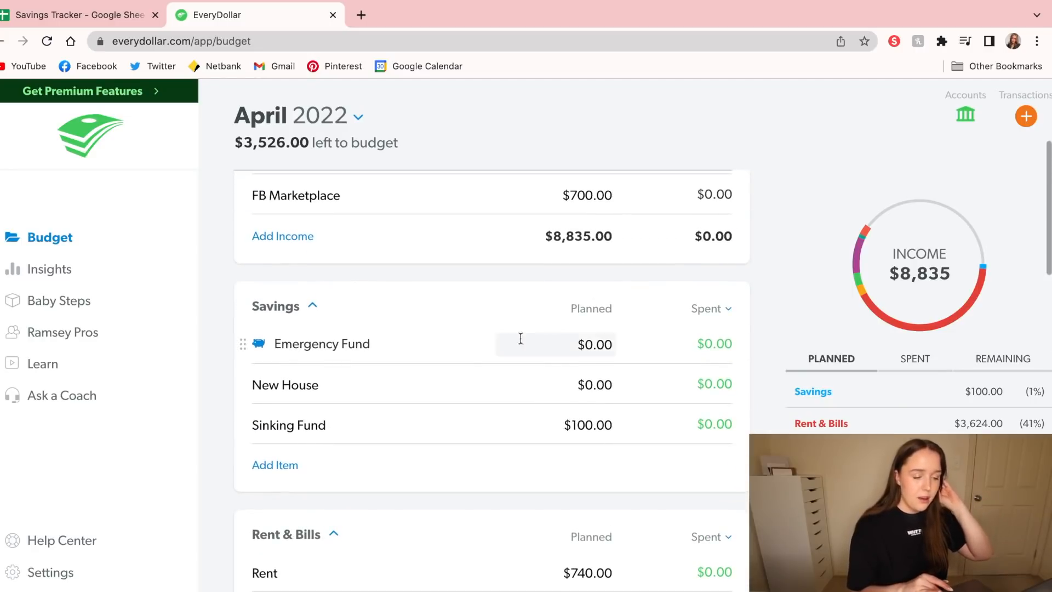
{"action": "scroll", "coordinate": [615, 334], "scroll_direction": "down", "scroll_amount": 1}
{"action": "scroll", "coordinate": [615, 333], "scroll_direction": "up", "scroll_amount": 4}
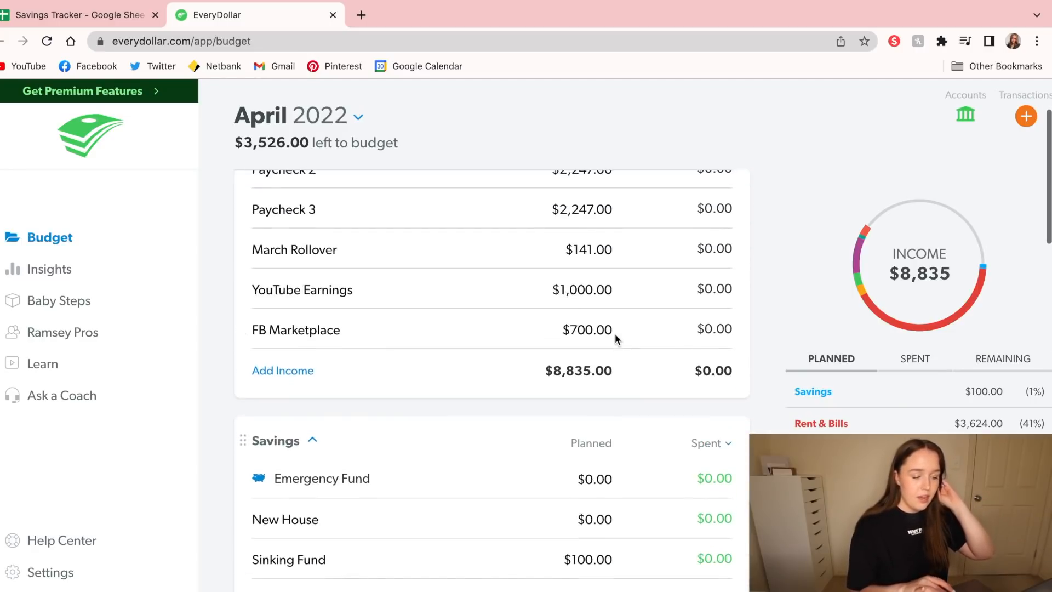
{"action": "left_click", "coordinate": [291, 370]}
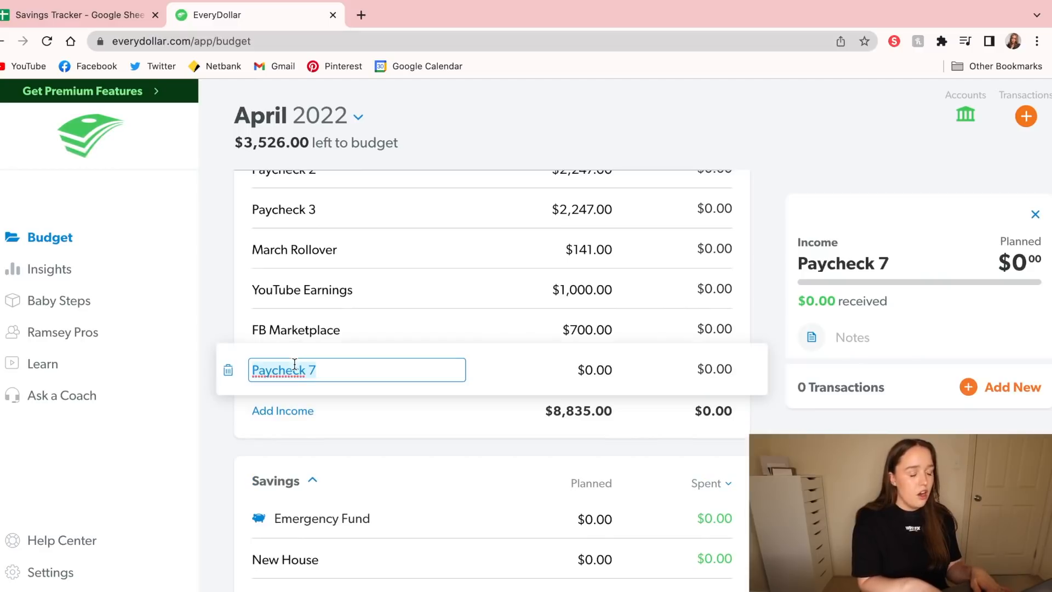
{"action": "type", "text": "20"}
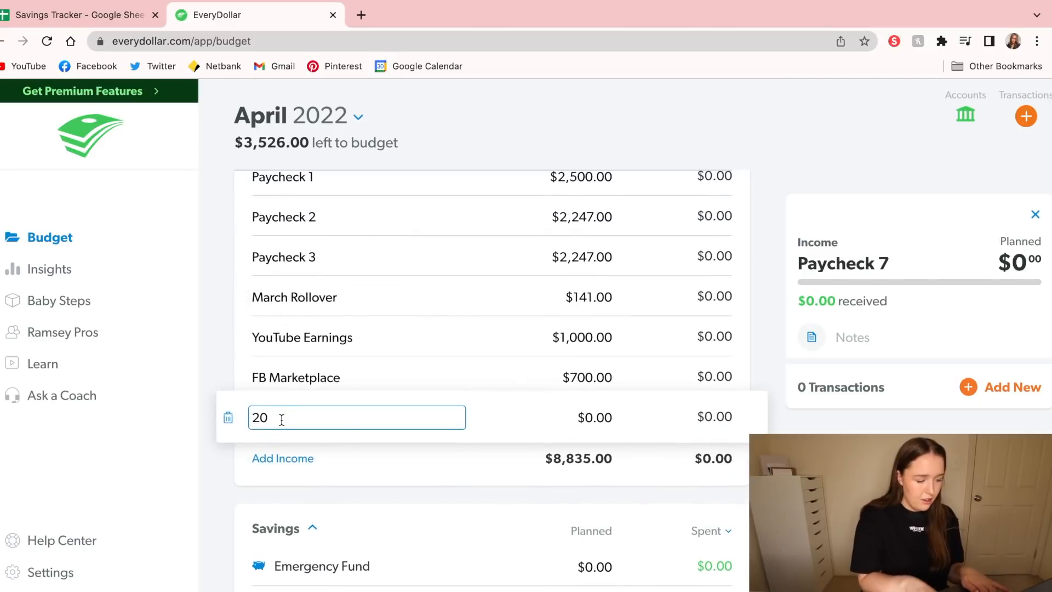
{"action": "key", "text": "BackSpace"}
{"action": "key", "text": "BackSpace"}
{"action": "type", "text": "Paychec"}
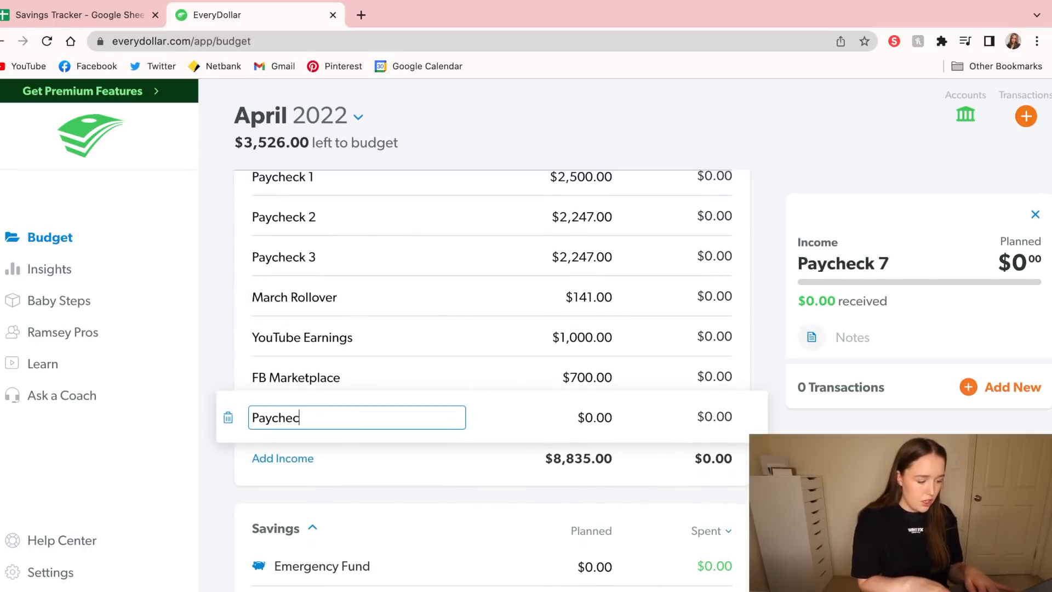
{"action": "type", "text": "k 4"}
{"action": "key", "text": "Tab"}
{"action": "type", "text": "2,24"}
{"action": "type", "text": "7.00"}
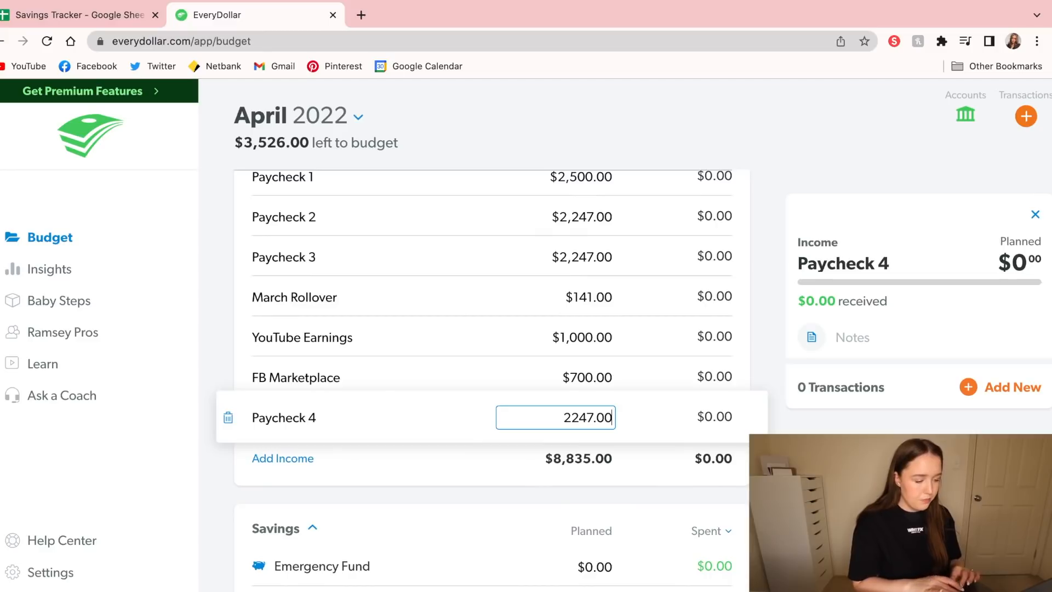
{"action": "key", "text": "Return"}
{"action": "left_click_drag", "start_coordinate": [240, 411], "coordinate": [233, 291]}
Add a Honeymoon Fund income item with a planned amount of $2,000.00
{"action": "left_click", "coordinate": [290, 470]}
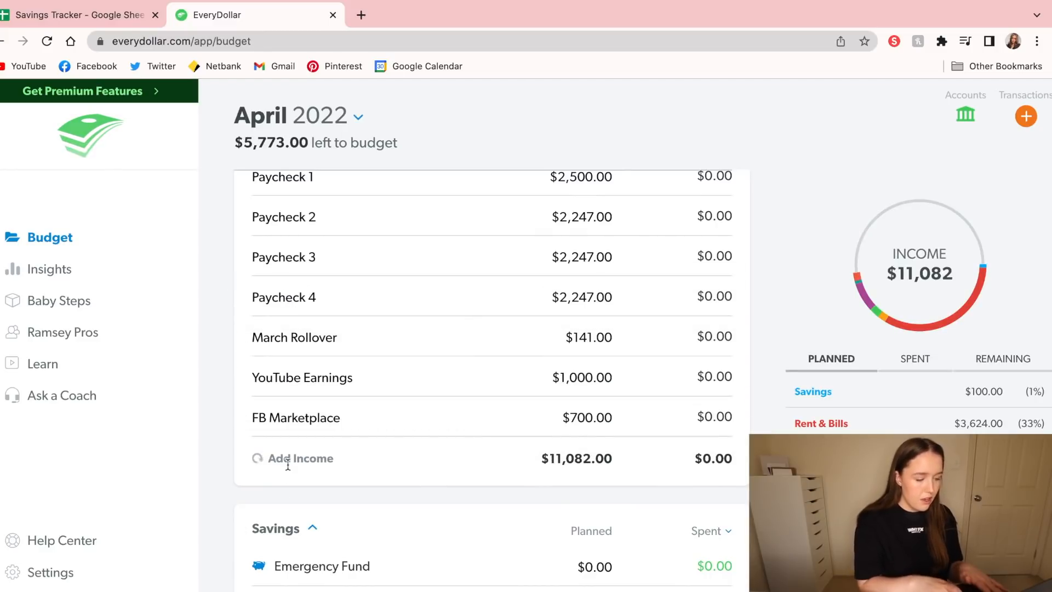
{"action": "type", "text": "Honeymoon Fund"}
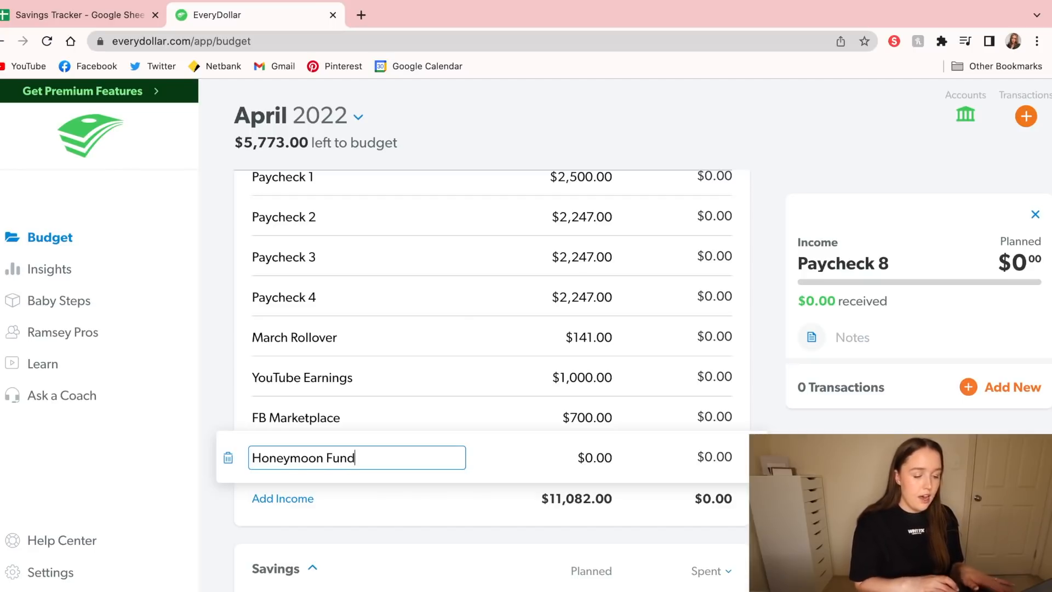
{"action": "left_click", "coordinate": [583, 459]}
{"action": "triple_click", "coordinate": [585, 462]}
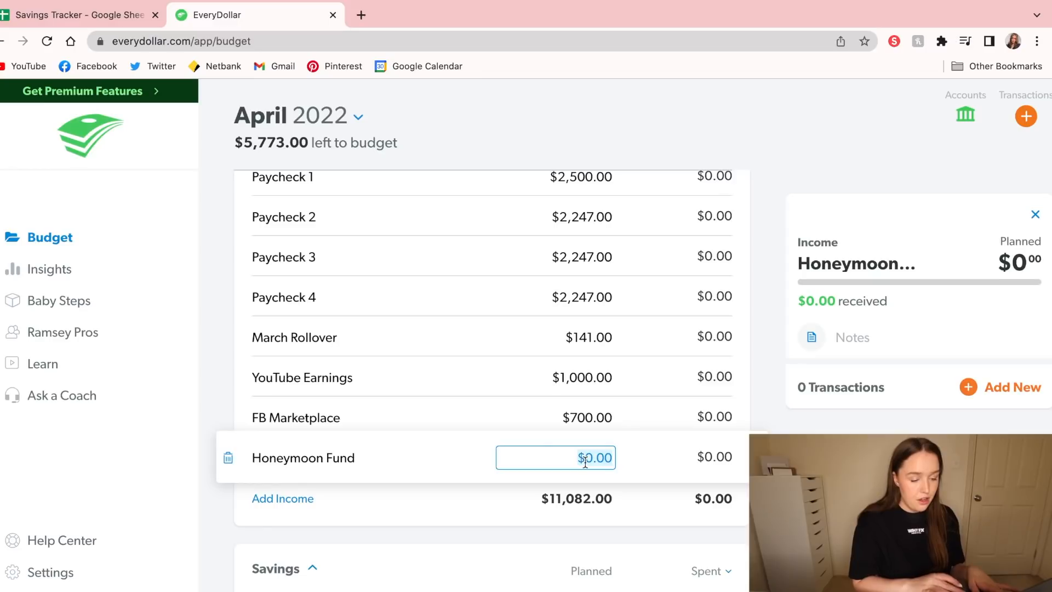
{"action": "type", "text": "2,00"}
{"action": "type", "text": "0.00"}
{"action": "key", "text": "Return"}
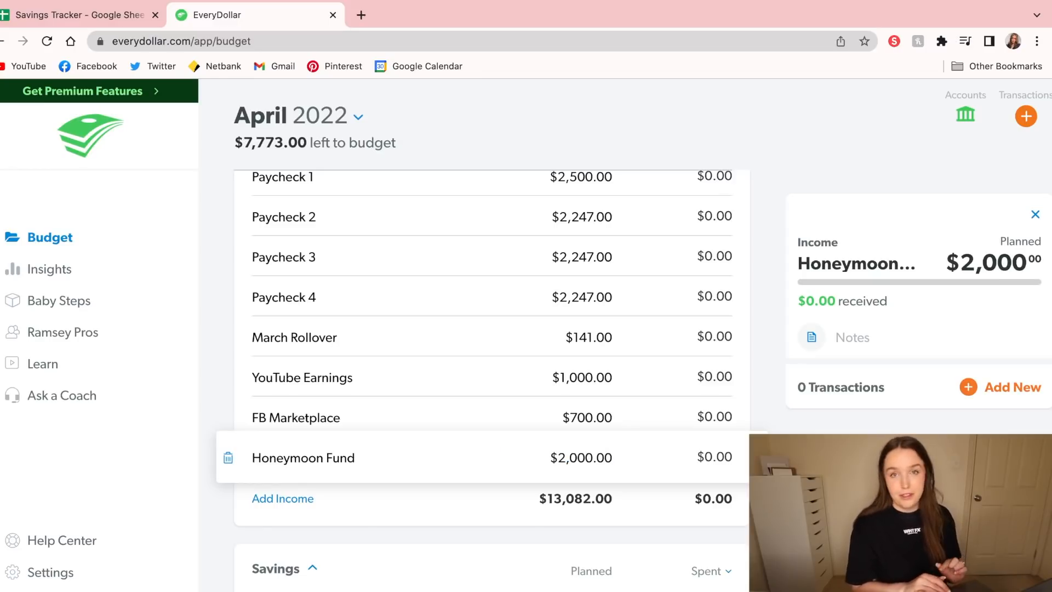
Add a "Honeymoon bby!!!" item to the Lifestyle group with a planned amount of $2,000.00
{"action": "left_click", "coordinate": [818, 161]}
{"action": "scroll", "coordinate": [817, 160], "scroll_direction": "down", "scroll_amount": 10}
{"action": "scroll", "coordinate": [541, 258], "scroll_direction": "down", "scroll_amount": 4}
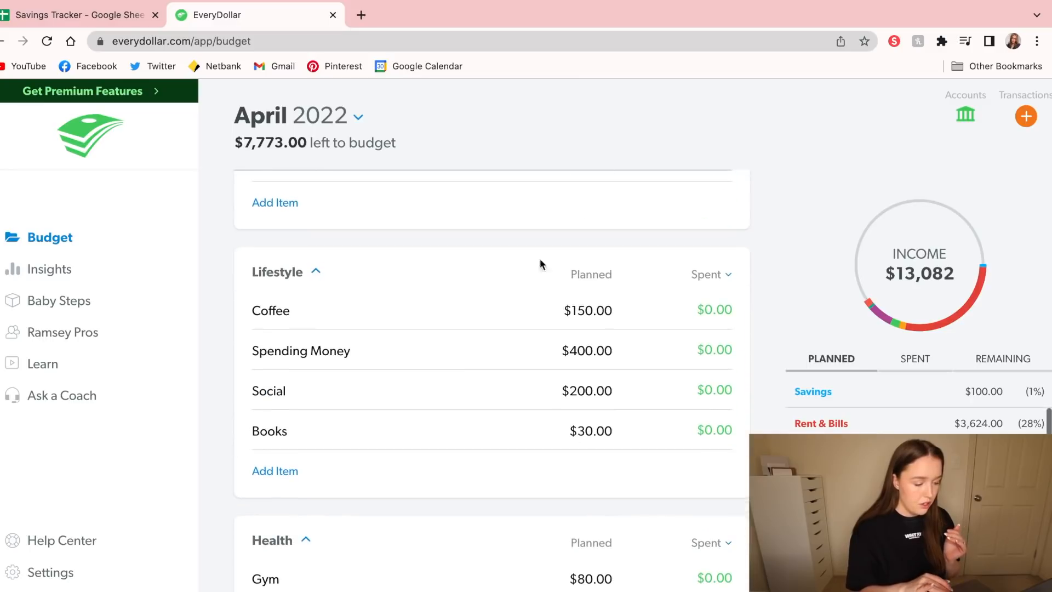
{"action": "left_click", "coordinate": [254, 470]}
{"action": "type", "text": "Honeymoo"}
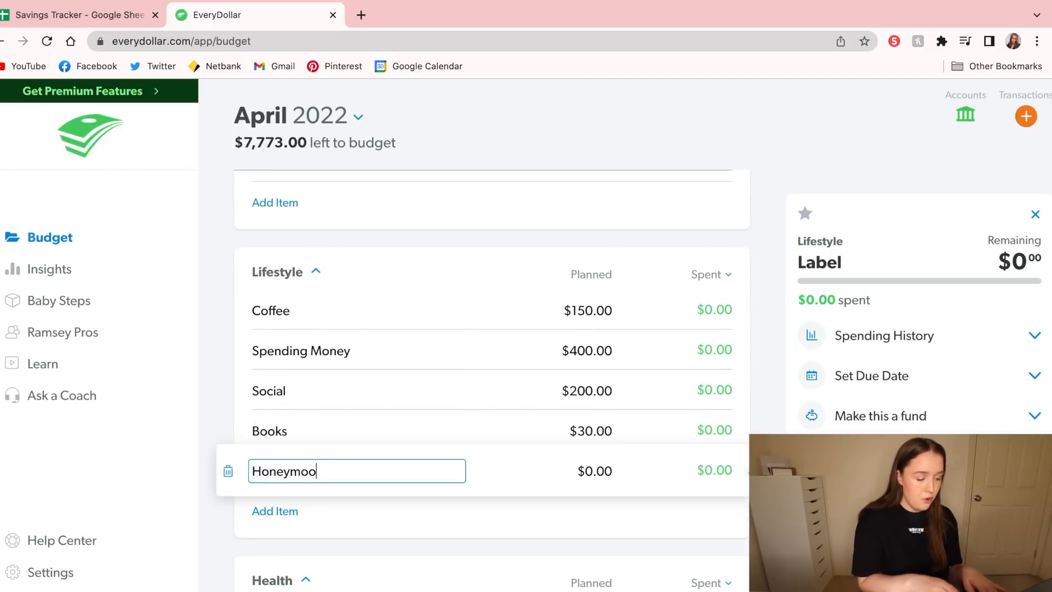
{"action": "type", "text": "n bby!!!"}
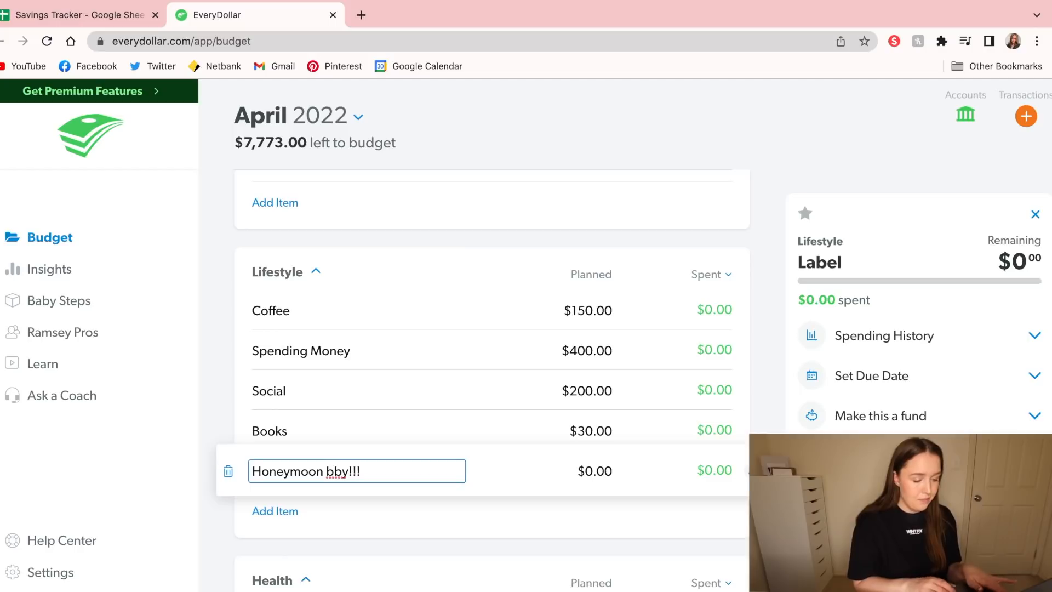
{"action": "key", "text": "Tab"}
{"action": "type", "text": "2,000.00"}
{"action": "key", "text": "Return"}
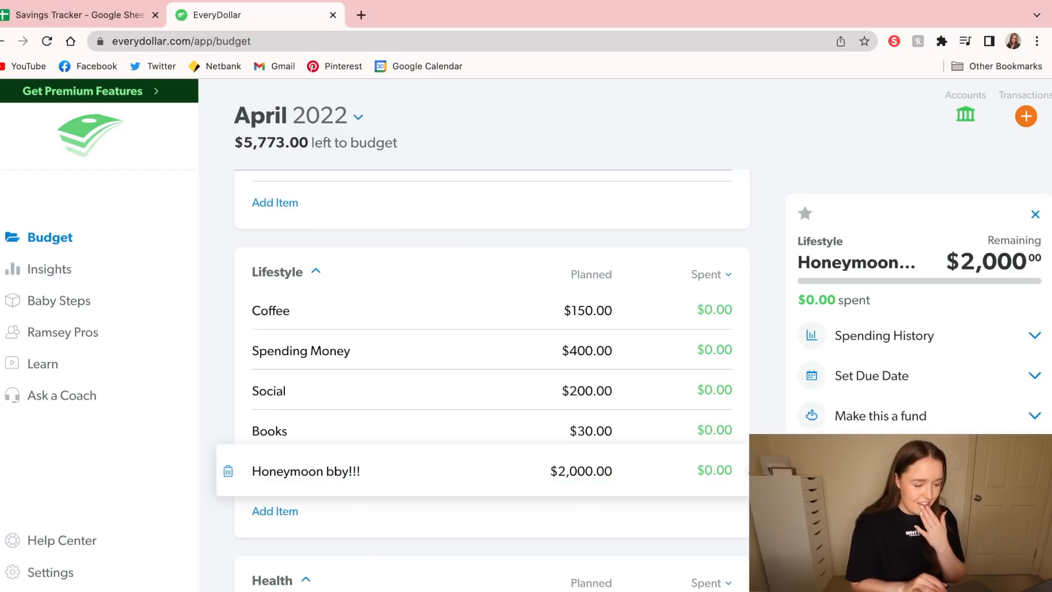
{"action": "left_click", "coordinate": [726, 243]}
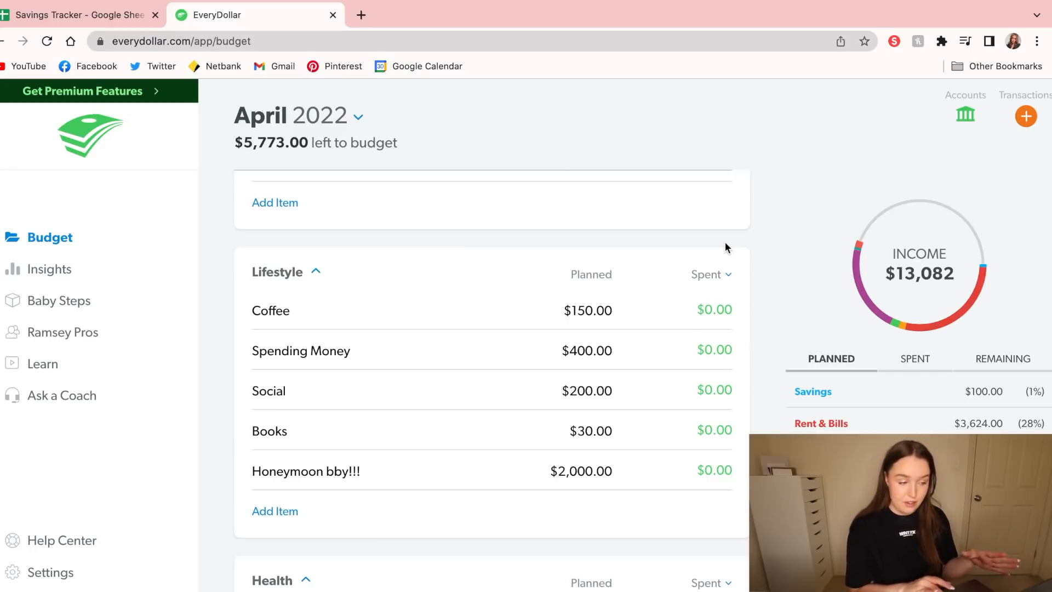
Set the planned Groceries amount in the Food group to $100.00
{"action": "scroll", "coordinate": [725, 245], "scroll_direction": "up", "scroll_amount": 5}
{"action": "scroll", "coordinate": [725, 242], "scroll_direction": "up", "scroll_amount": 12}
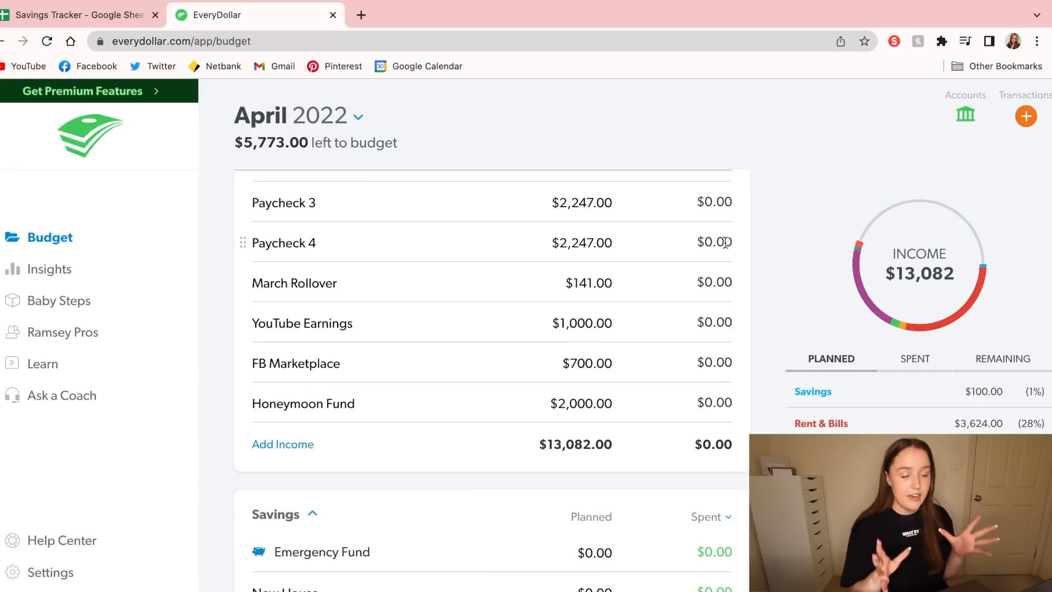
{"action": "scroll", "coordinate": [725, 243], "scroll_direction": "up", "scroll_amount": 3}
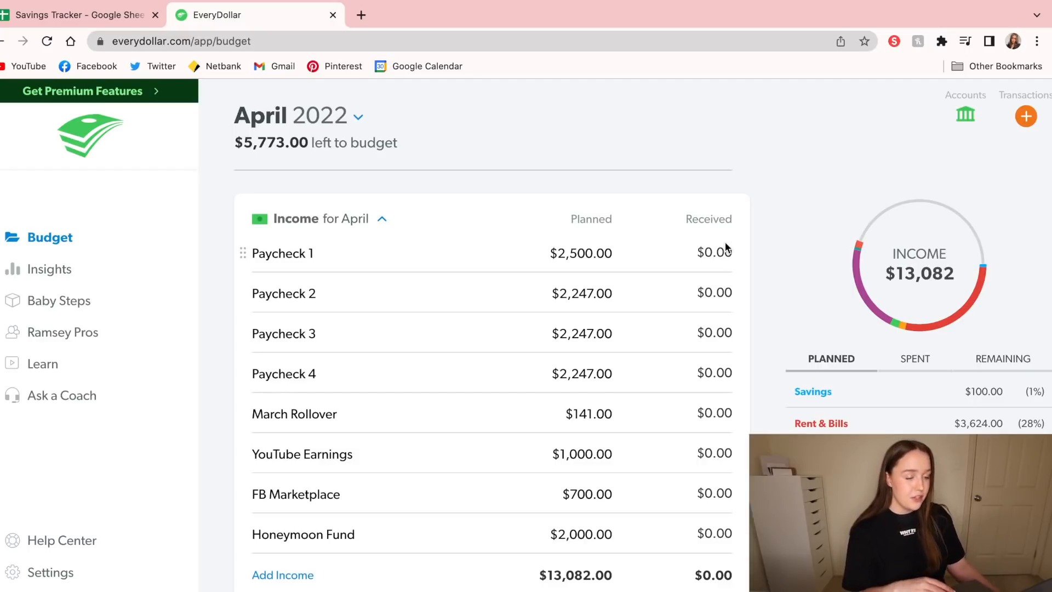
{"action": "scroll", "coordinate": [725, 244], "scroll_direction": "down", "scroll_amount": 15}
{"action": "scroll", "coordinate": [725, 244], "scroll_direction": "down", "scroll_amount": 3}
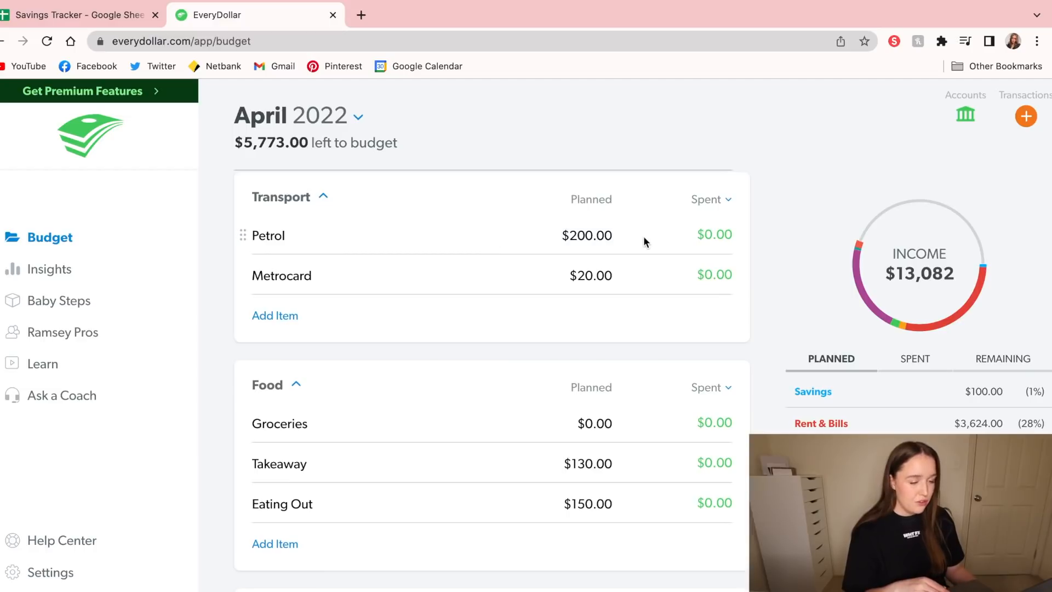
{"action": "scroll", "coordinate": [592, 389], "scroll_direction": "down", "scroll_amount": 2}
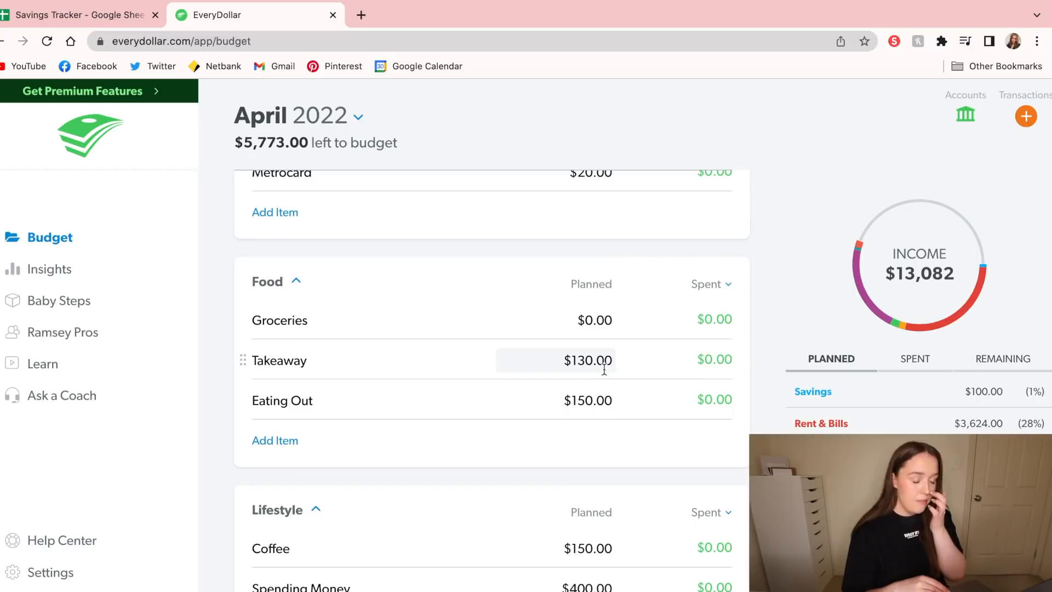
{"action": "left_click", "coordinate": [592, 320]}
{"action": "type", "text": "100.00"}
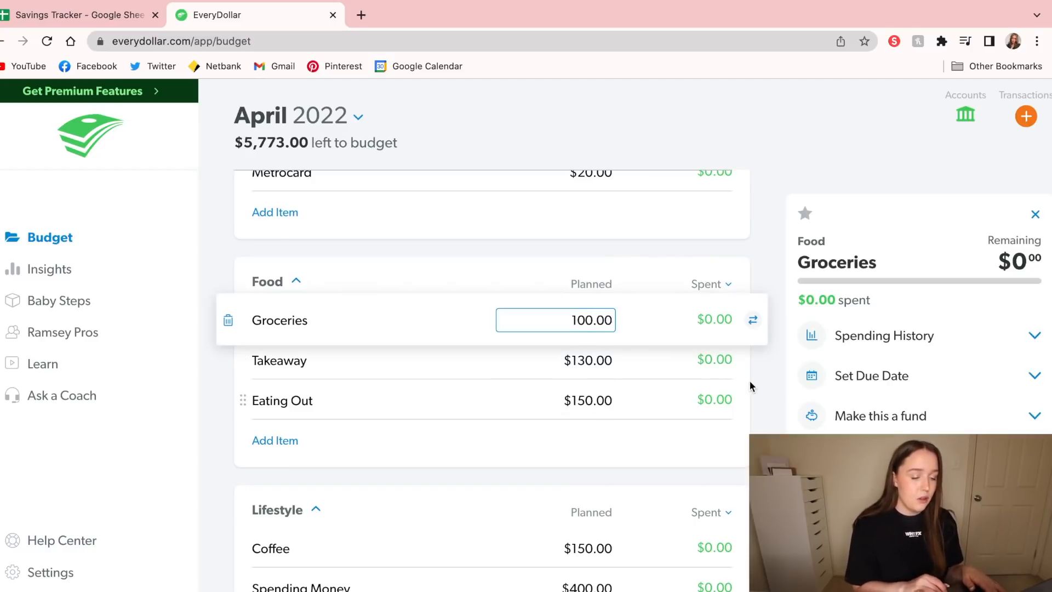
{"action": "left_click", "coordinate": [751, 381]}
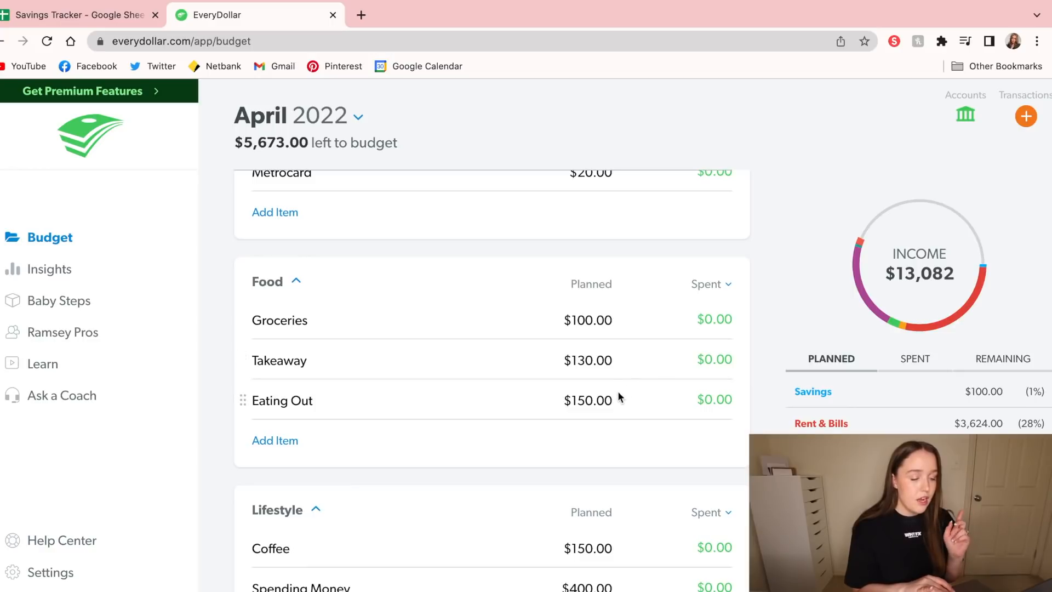
Set the planned Coffee amount in the Lifestyle group to $100.00
{"action": "scroll", "coordinate": [616, 391], "scroll_direction": "down", "scroll_amount": 4}
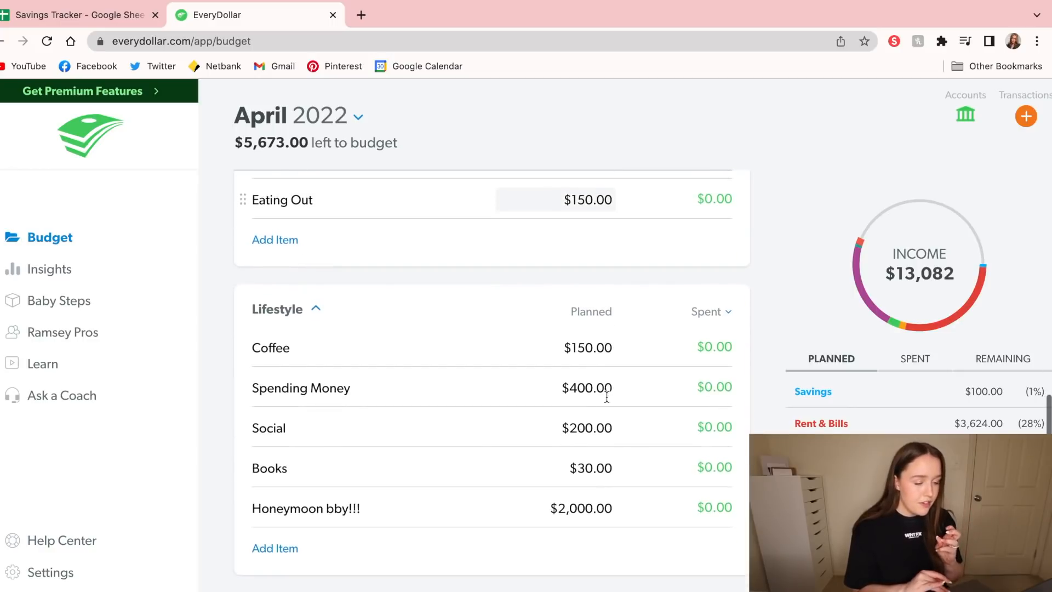
{"action": "left_click", "coordinate": [587, 348]}
{"action": "type", "text": "100.00"}
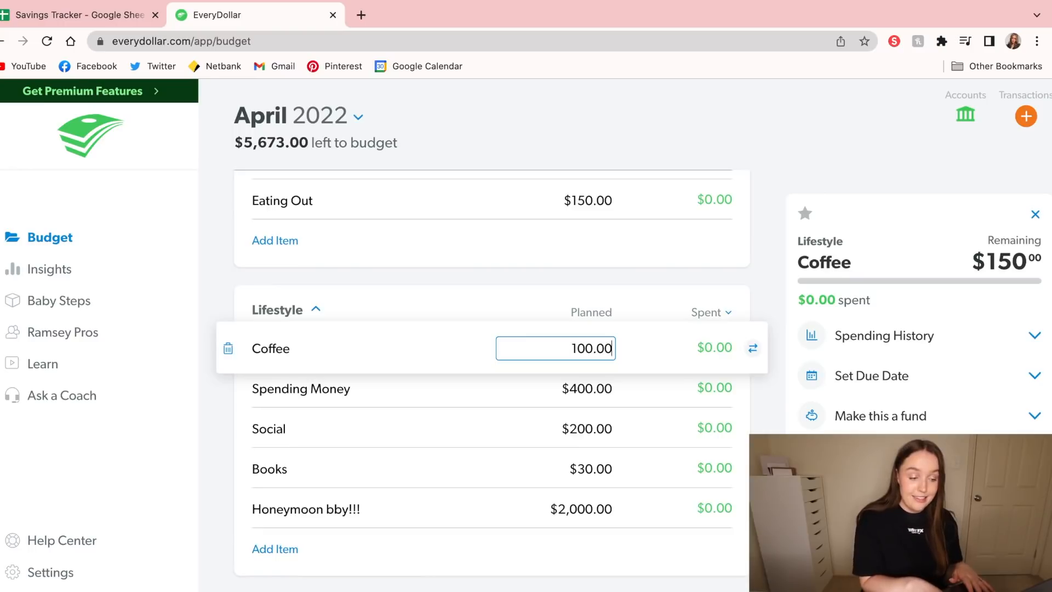
{"action": "left_click", "coordinate": [736, 273]}
Set the planned Spending Money amount in the Lifestyle group to $450.00
{"action": "left_click", "coordinate": [591, 393]}
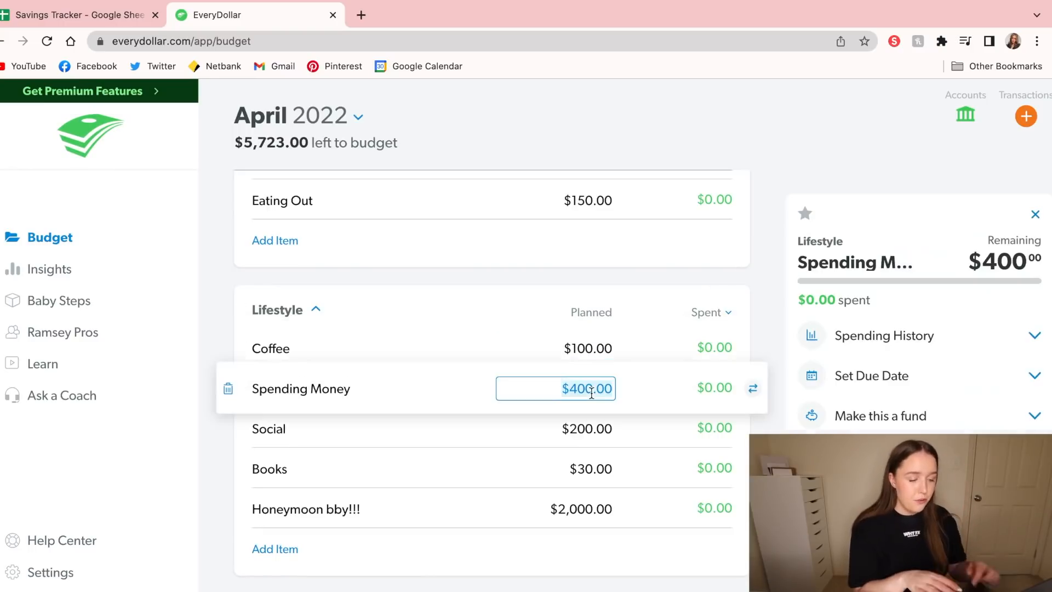
{"action": "type", "text": "450."}
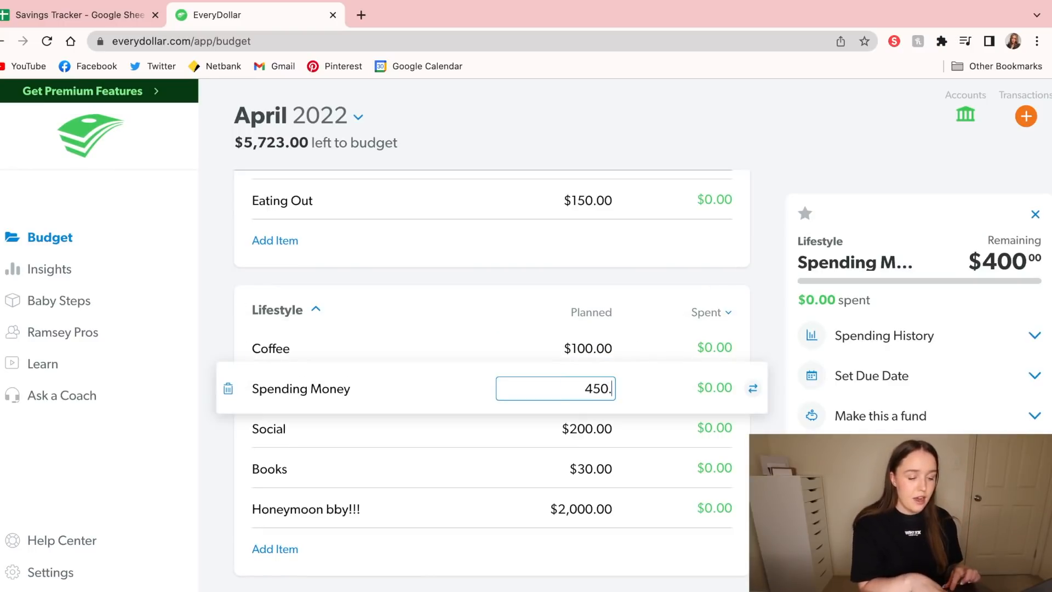
{"action": "type", "text": "00"}
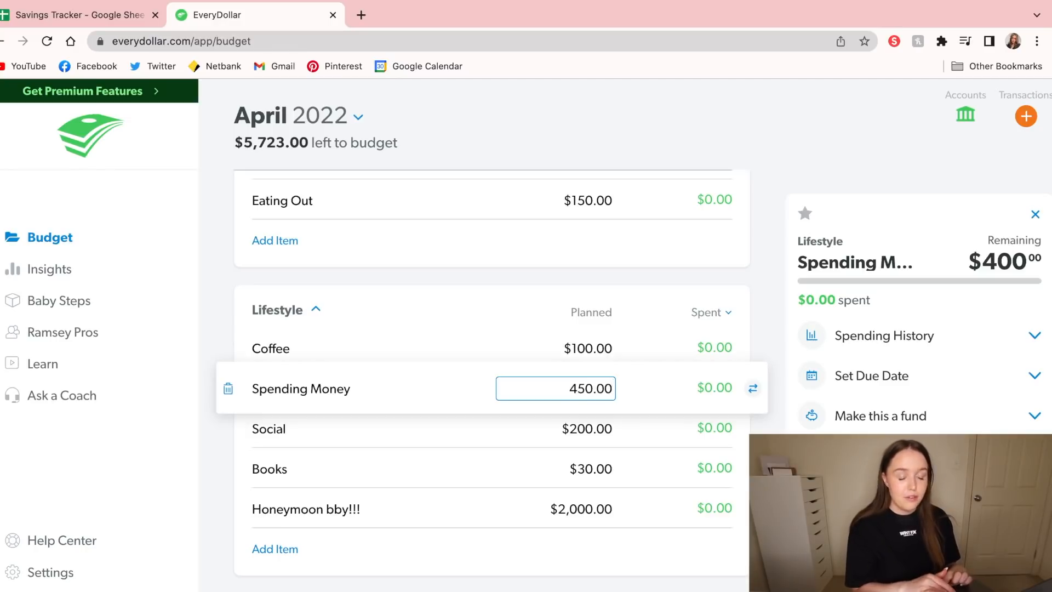
{"action": "left_click", "coordinate": [781, 312]}
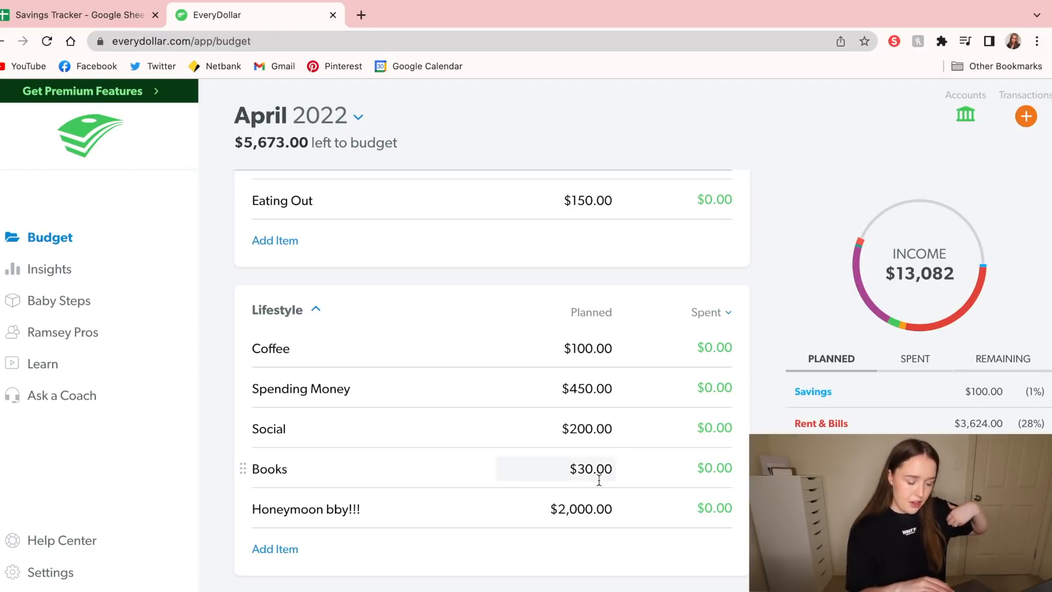
Set the planned Mortgage amount in the Rent & Bills group to $2,794.00
{"action": "scroll", "coordinate": [599, 480], "scroll_direction": "down", "scroll_amount": 1}
{"action": "scroll", "coordinate": [599, 481], "scroll_direction": "down", "scroll_amount": 2}
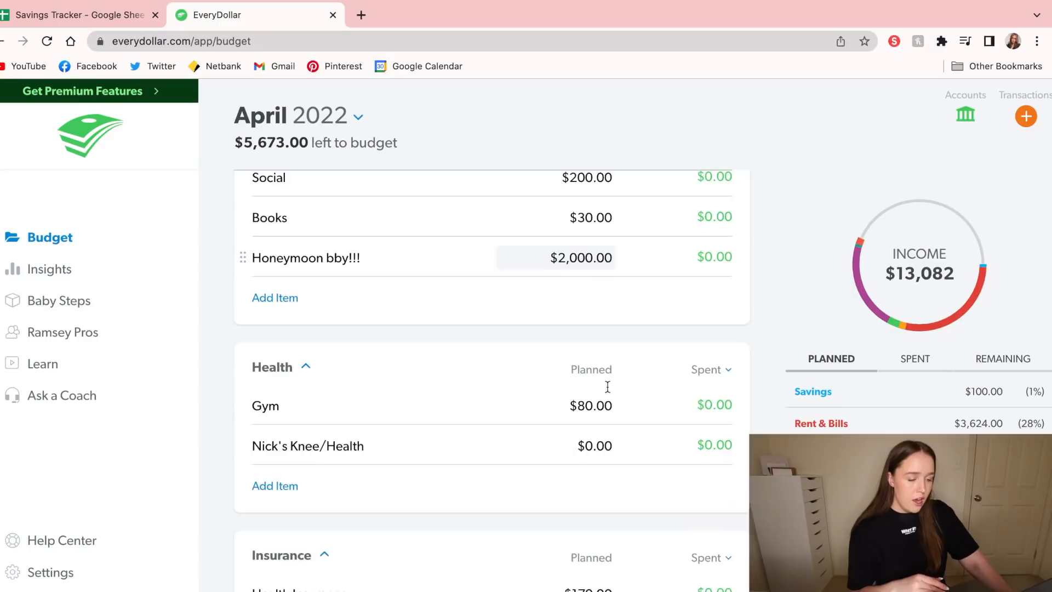
{"action": "scroll", "coordinate": [608, 386], "scroll_direction": "down", "scroll_amount": 6}
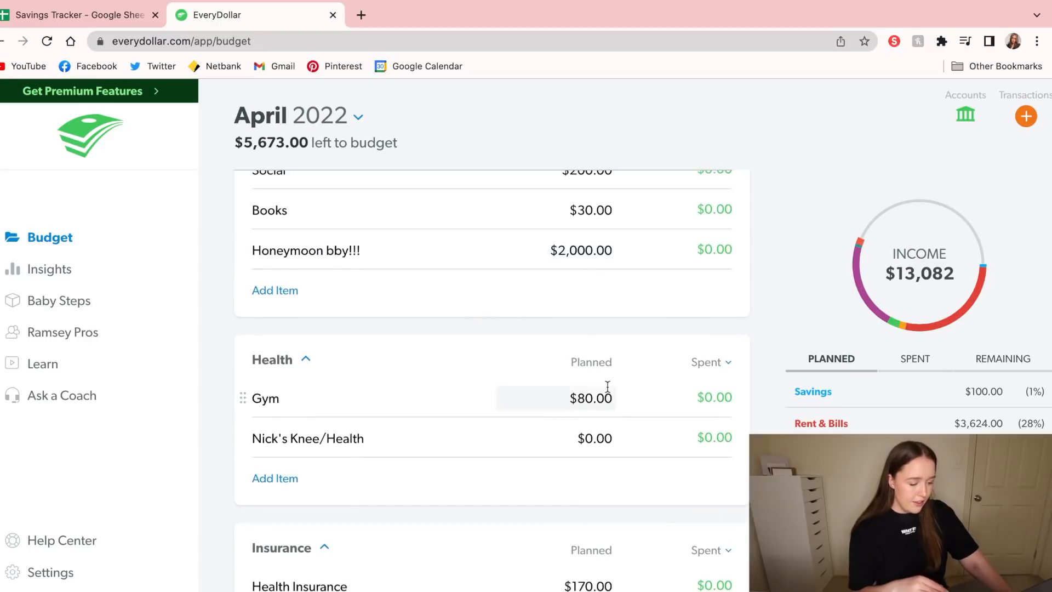
{"action": "scroll", "coordinate": [608, 386], "scroll_direction": "up", "scroll_amount": 20}
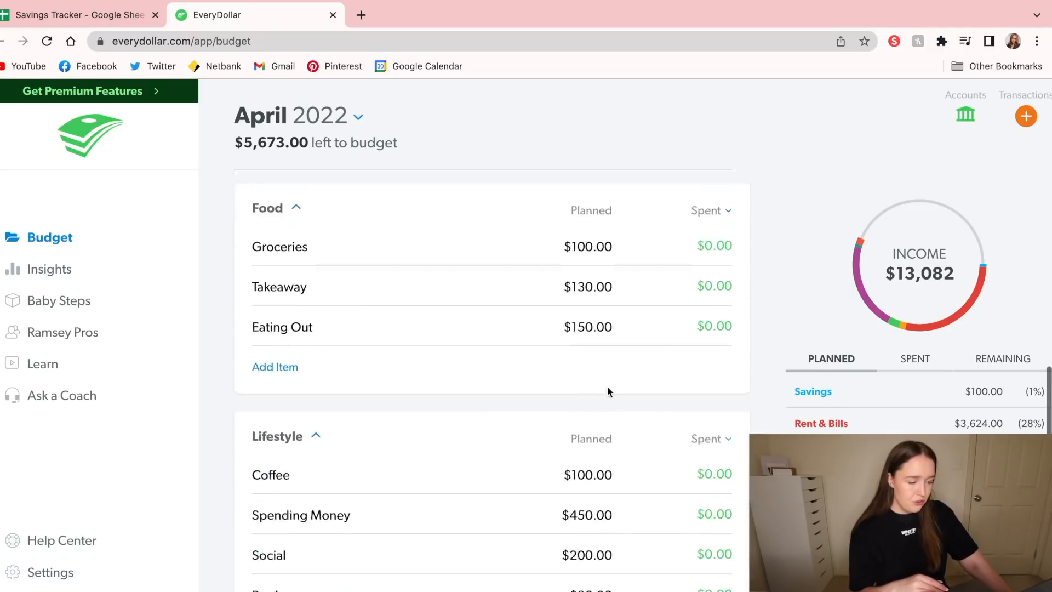
{"action": "scroll", "coordinate": [608, 386], "scroll_direction": "up", "scroll_amount": 6}
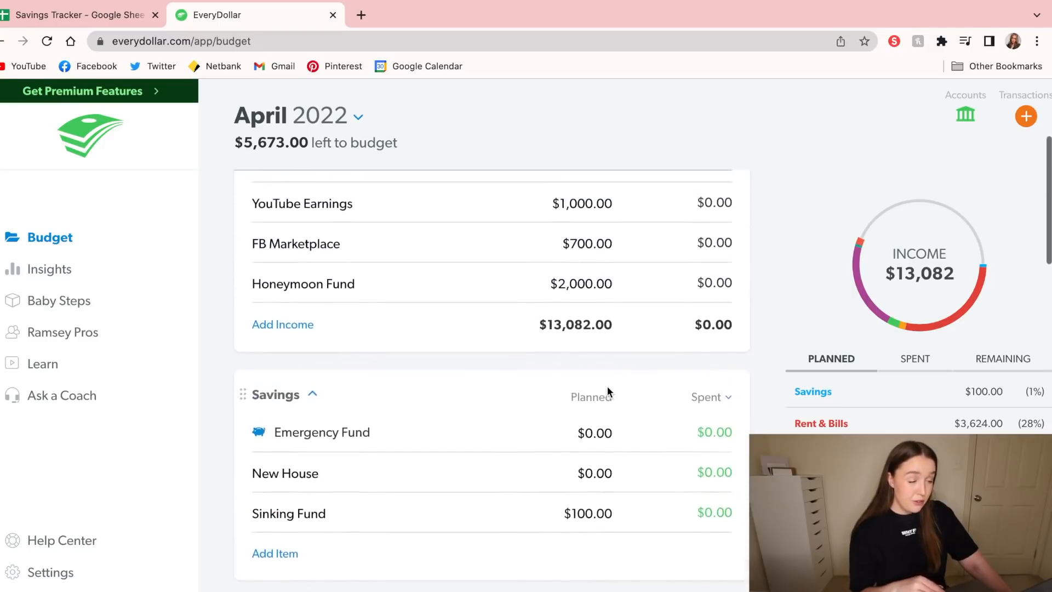
{"action": "scroll", "coordinate": [607, 386], "scroll_direction": "down", "scroll_amount": 3}
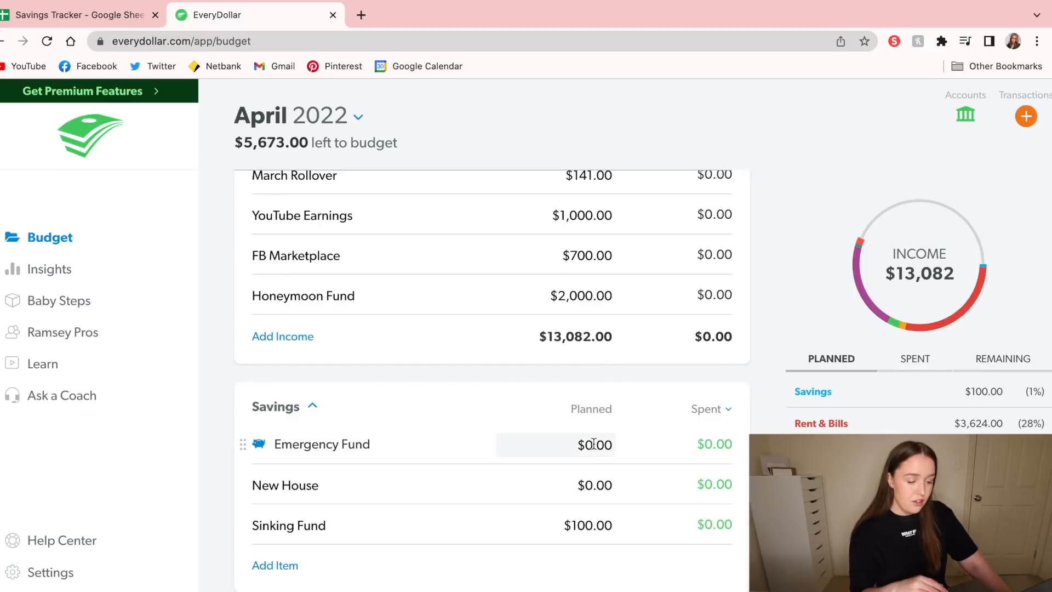
{"action": "scroll", "coordinate": [593, 444], "scroll_direction": "down", "scroll_amount": 6}
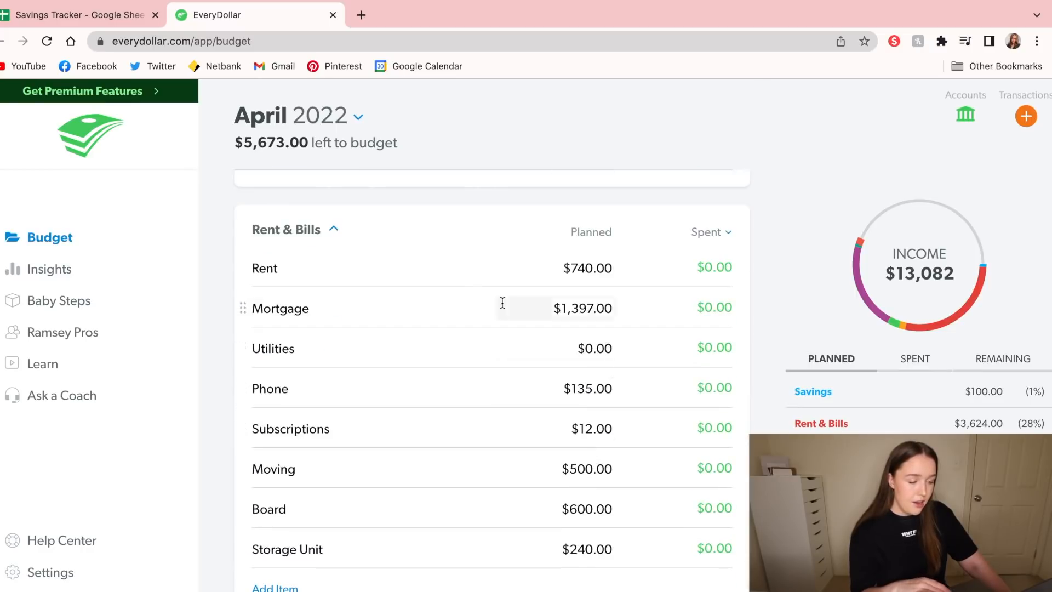
{"action": "left_click", "coordinate": [586, 313]}
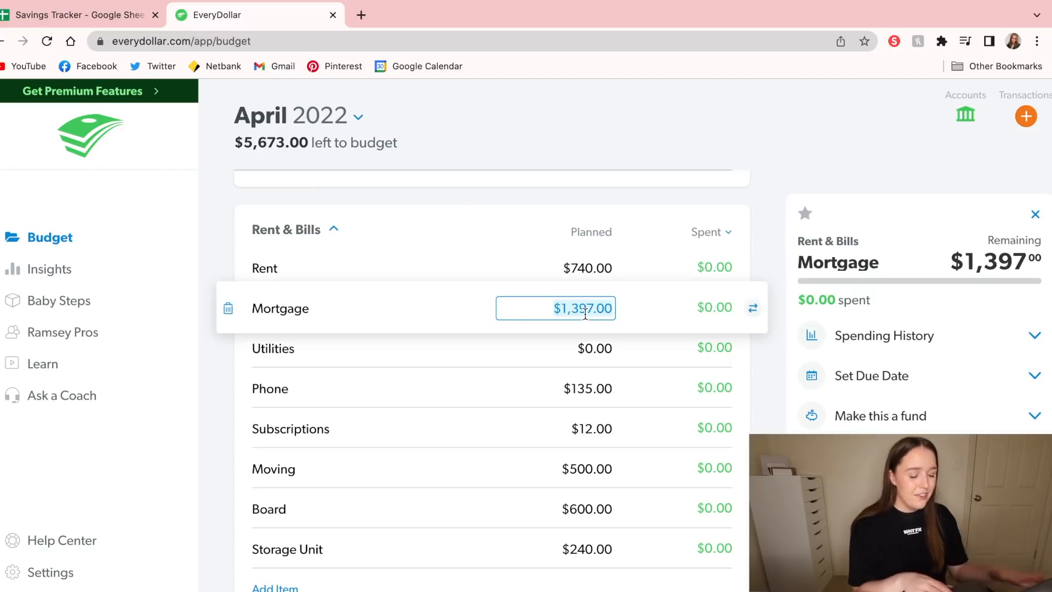
{"action": "type", "text": "2794.00"}
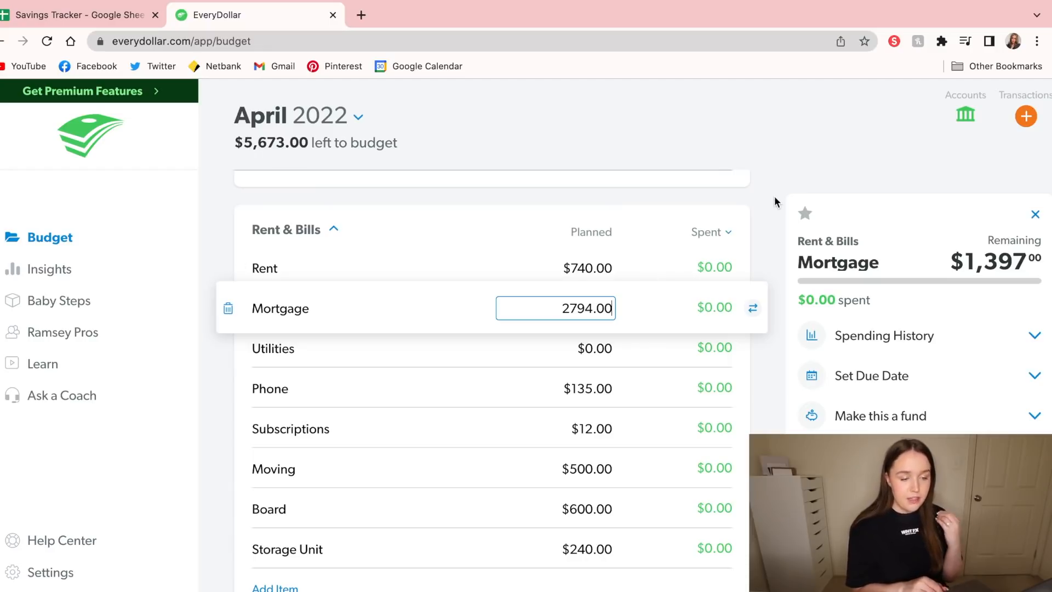
{"action": "left_click", "coordinate": [775, 200]}
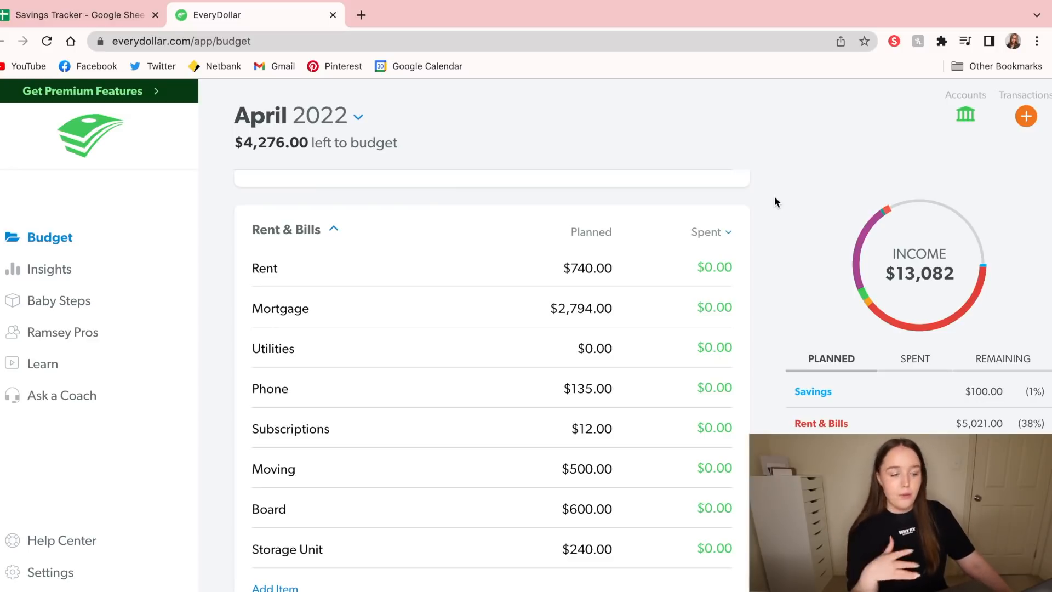
Set the planned New House amount in the Savings group to $4,276.00
{"action": "scroll", "coordinate": [774, 195], "scroll_direction": "up", "scroll_amount": 4}
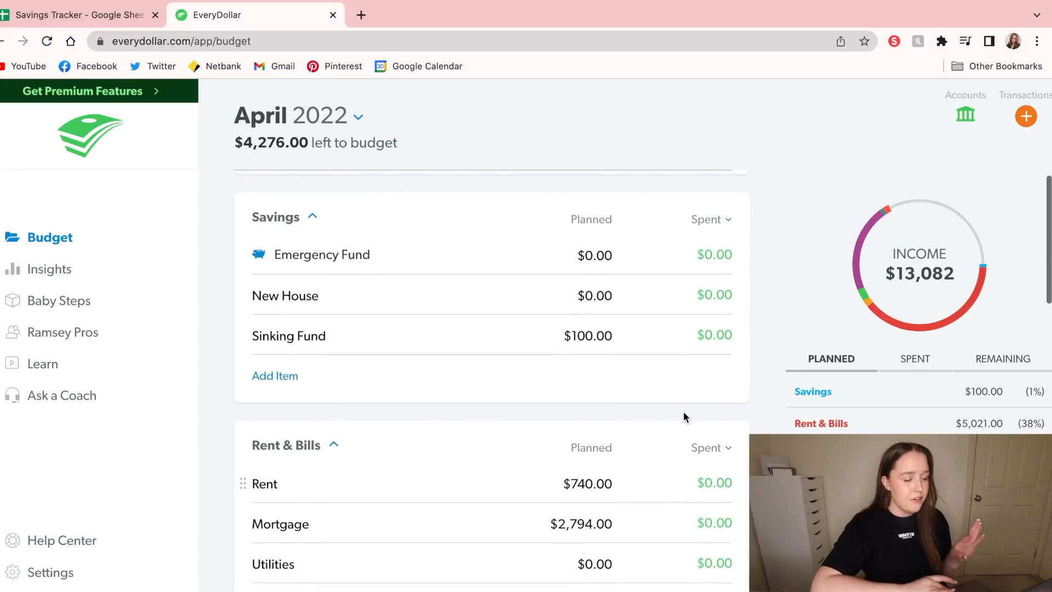
{"action": "left_click", "coordinate": [603, 286]}
{"action": "type", "text": "4"}
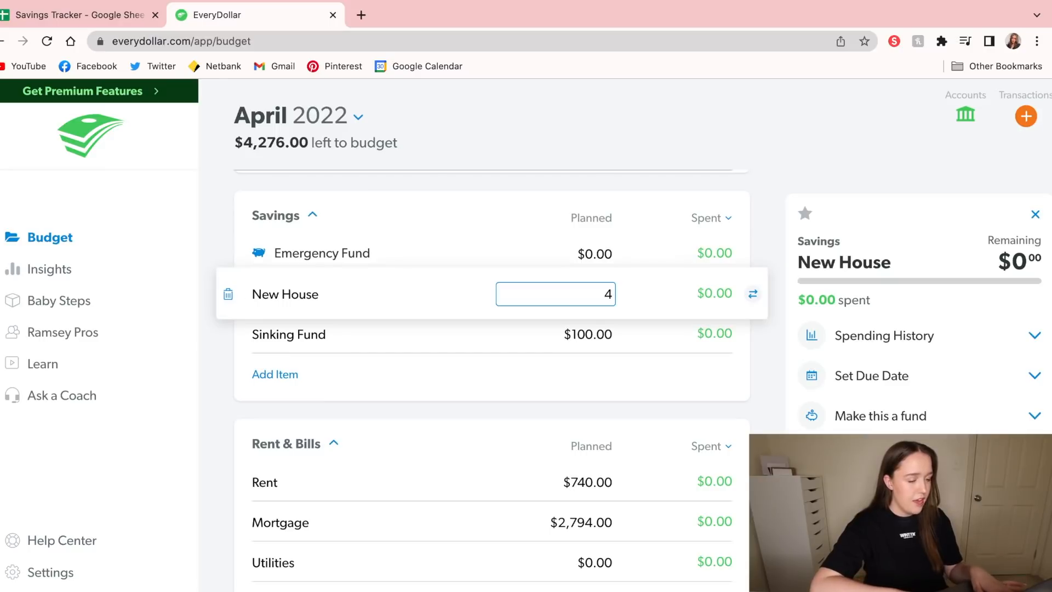
{"action": "type", "text": "276.00"}
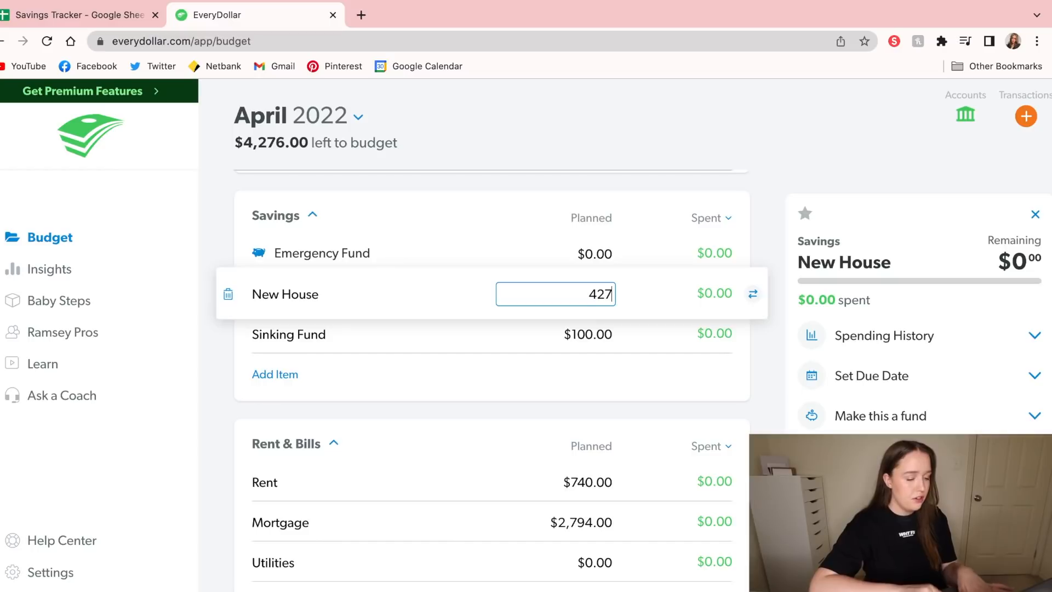
{"action": "key", "text": "super+a"}
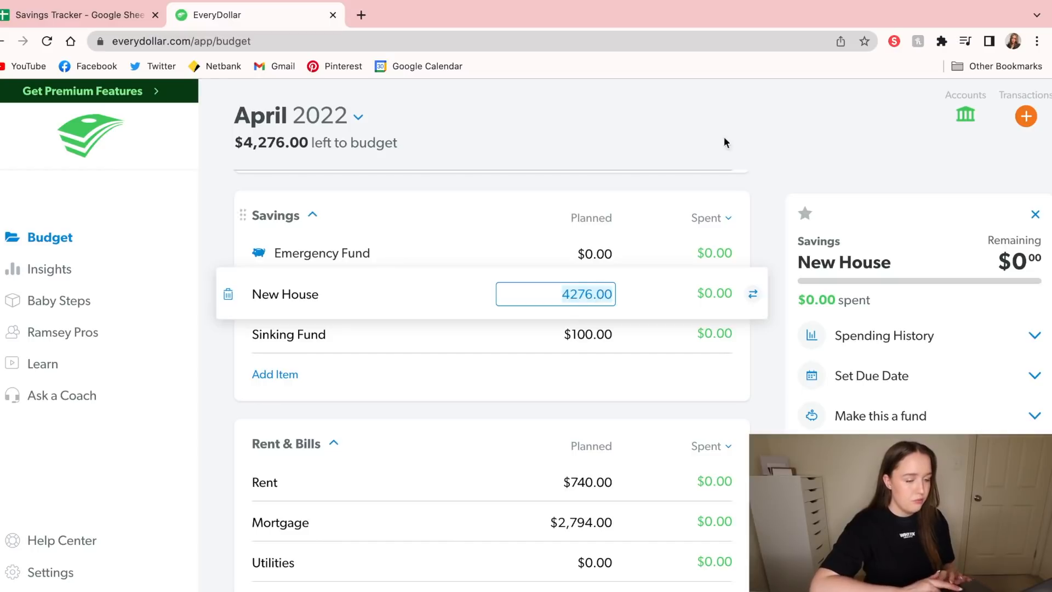
{"action": "left_click", "coordinate": [811, 153]}
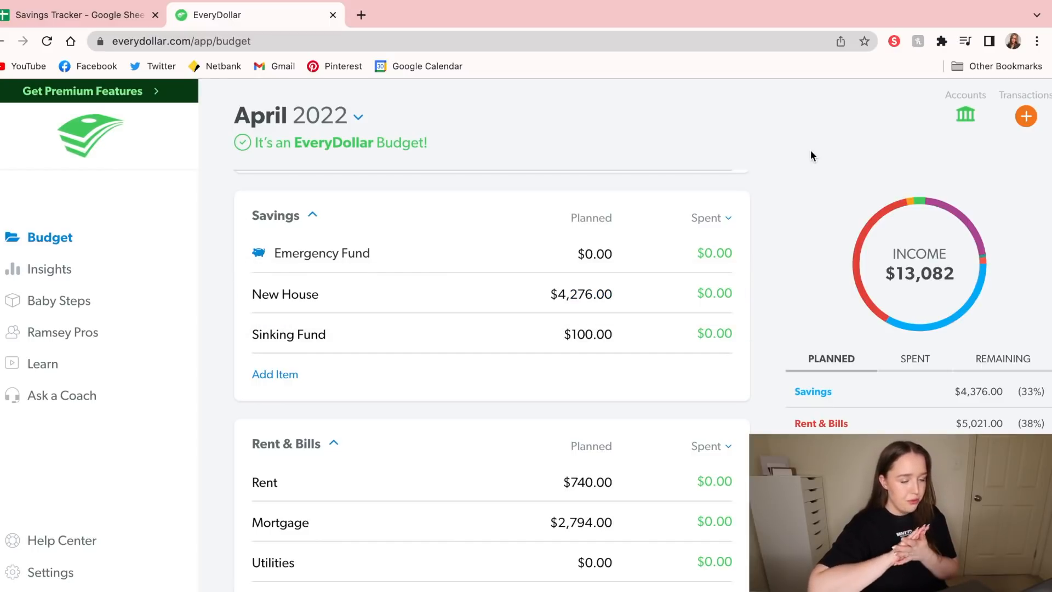